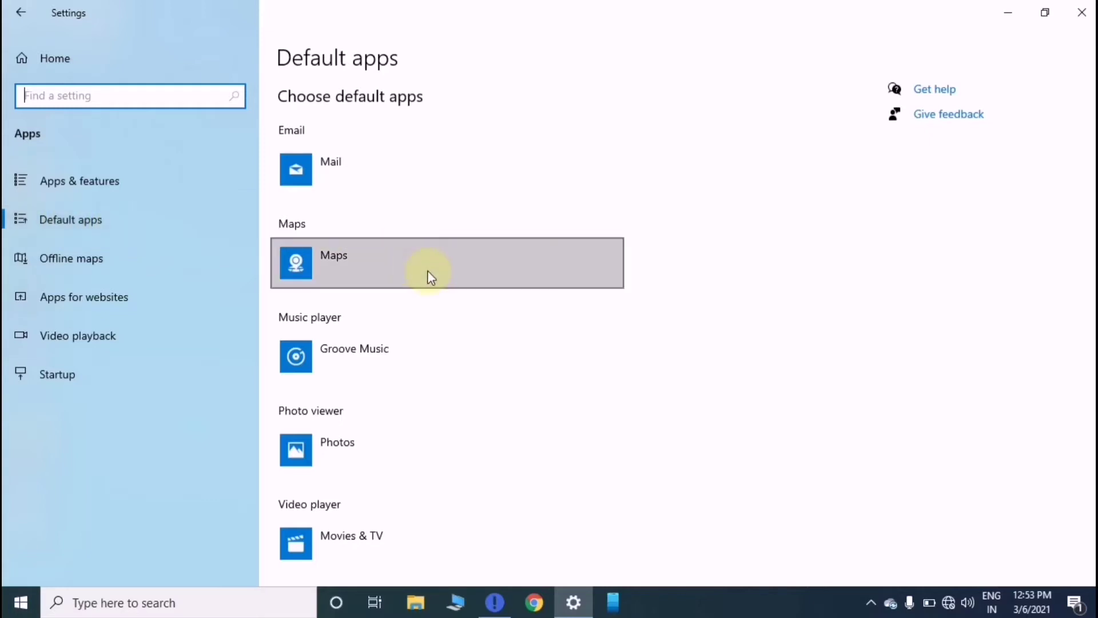
- Look through the Default apps page and close the Settings window
scroll(427, 273, down, 3)
scroll(428, 274, down, 3)
scroll(427, 274, up, 6)
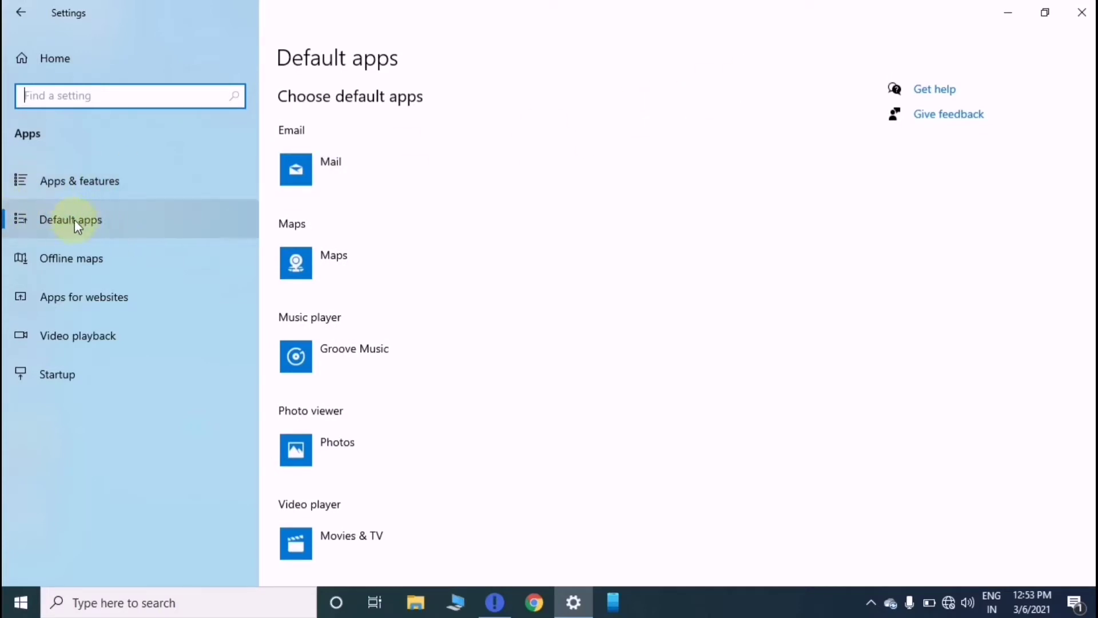
click(1082, 11)
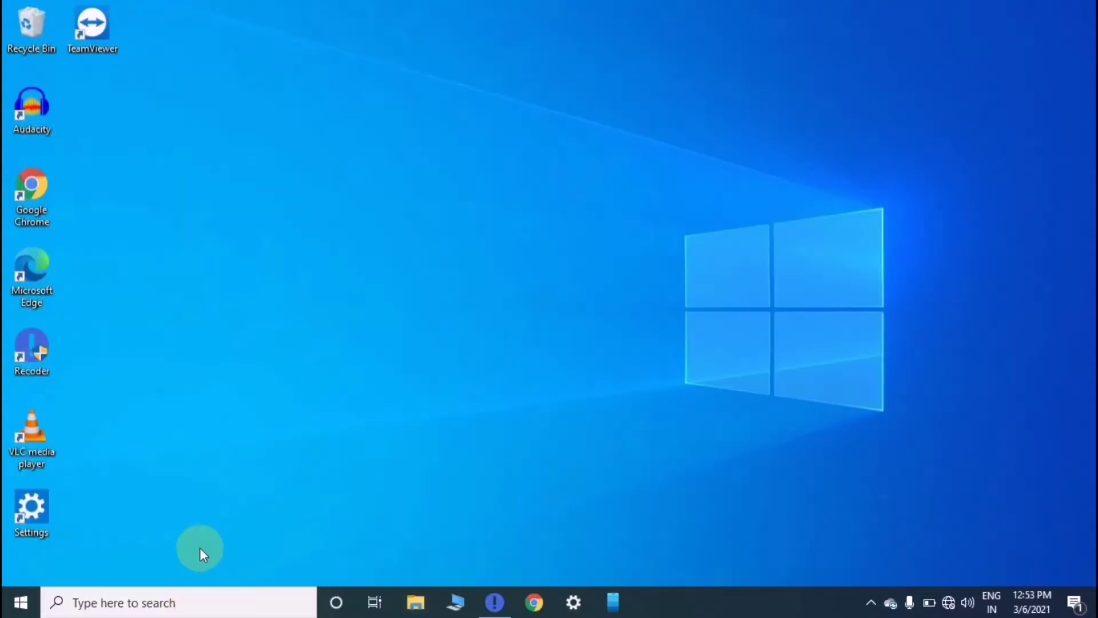
- Open Windows Settings and go to the Default apps page in the Apps category
click(21, 605)
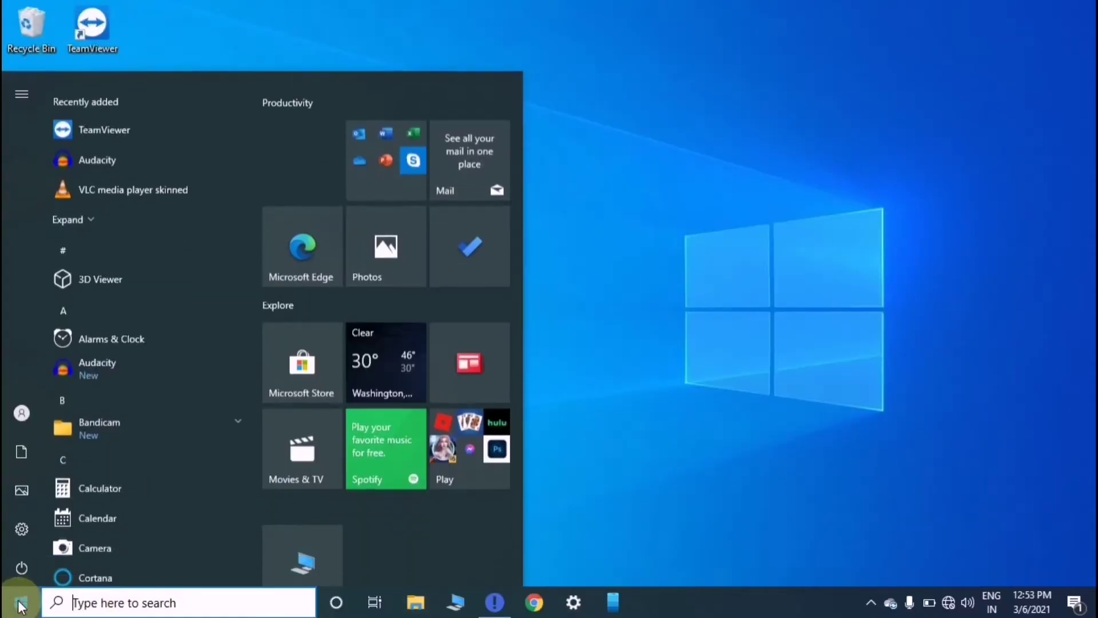
scroll(155, 305, down, 15)
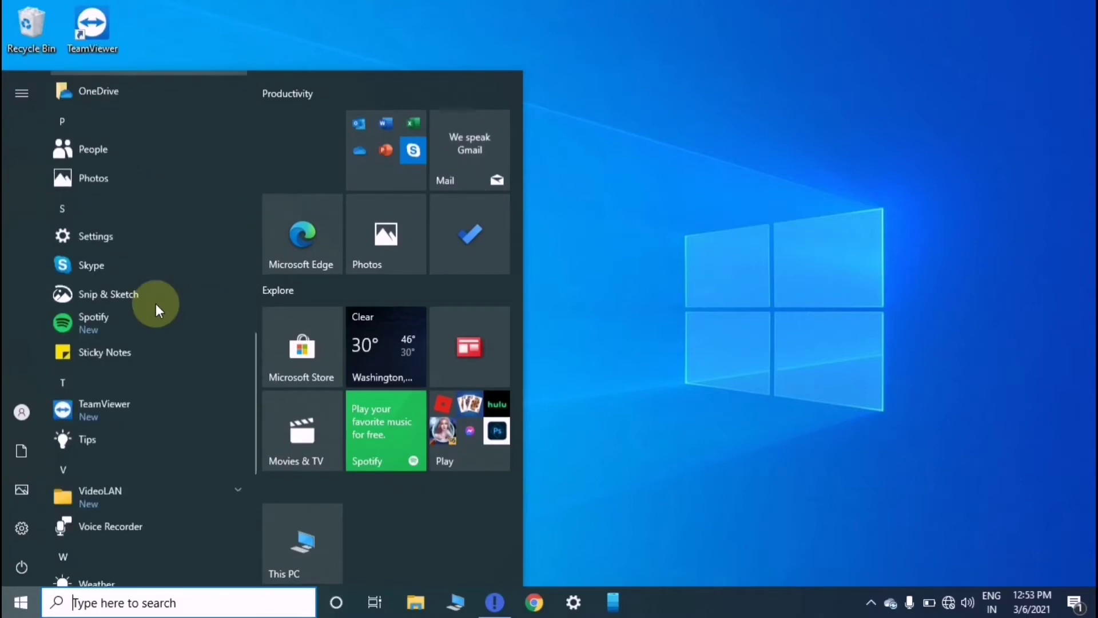
click(163, 236)
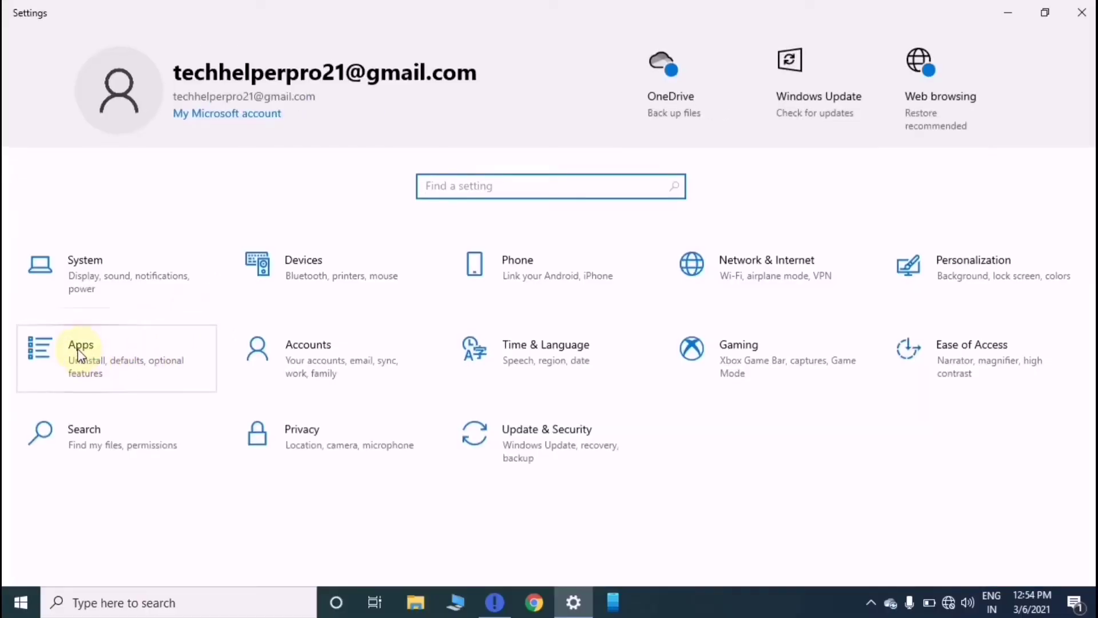
click(101, 356)
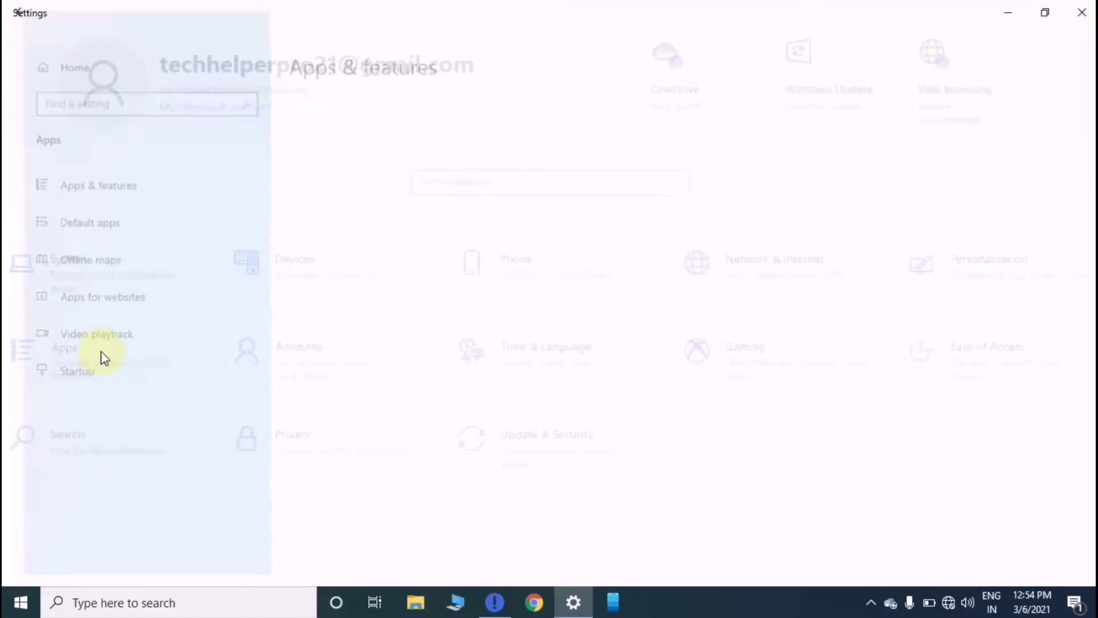
click(100, 358)
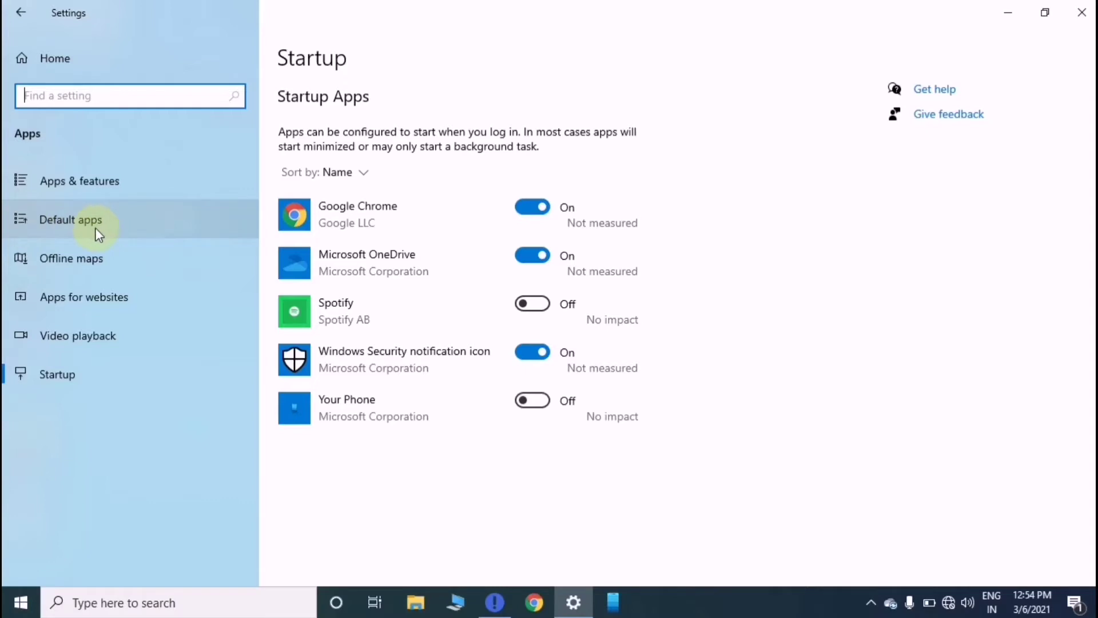
click(54, 225)
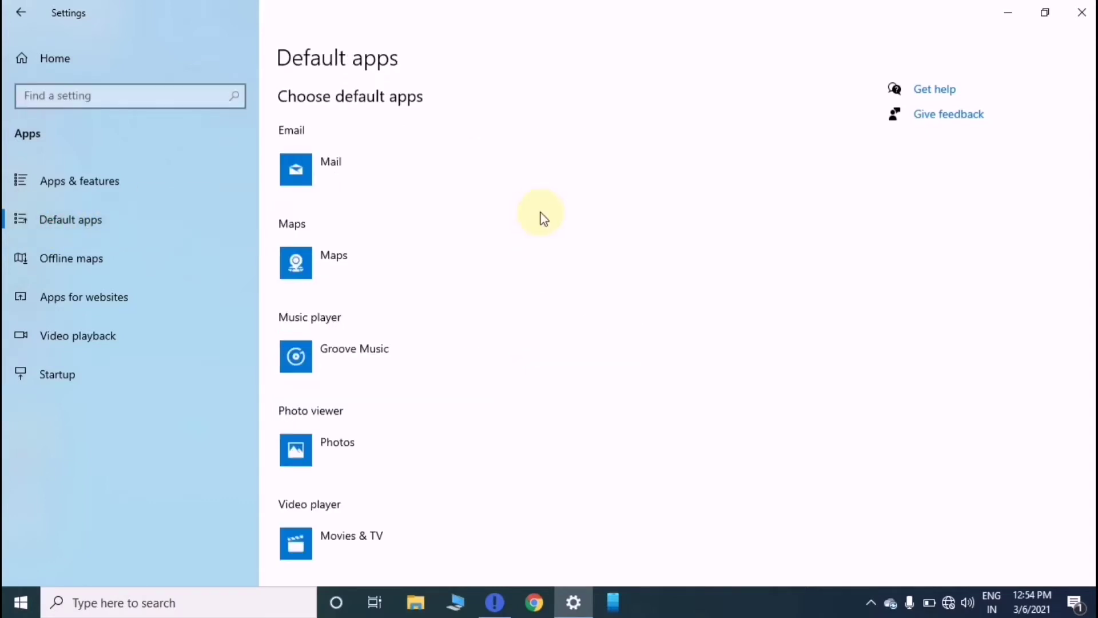
- Examine the default apps for email, maps, music, photos, video and web browsing, along with the reset and further default options
scroll(505, 201, down, 5)
scroll(541, 215, up, 5)
scroll(541, 216, down, 5)
scroll(450, 391, up, 5)
scroll(451, 388, down, 5)
scroll(451, 389, up, 2)
scroll(451, 392, up, 3)
scroll(372, 343, down, 2)
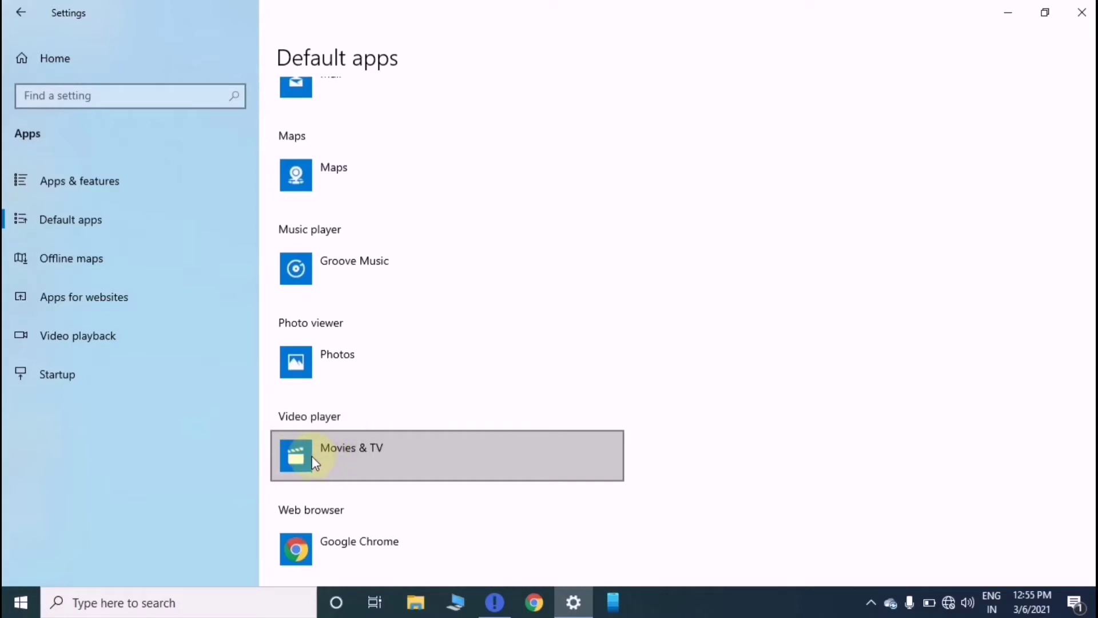
scroll(329, 456, up, 2)
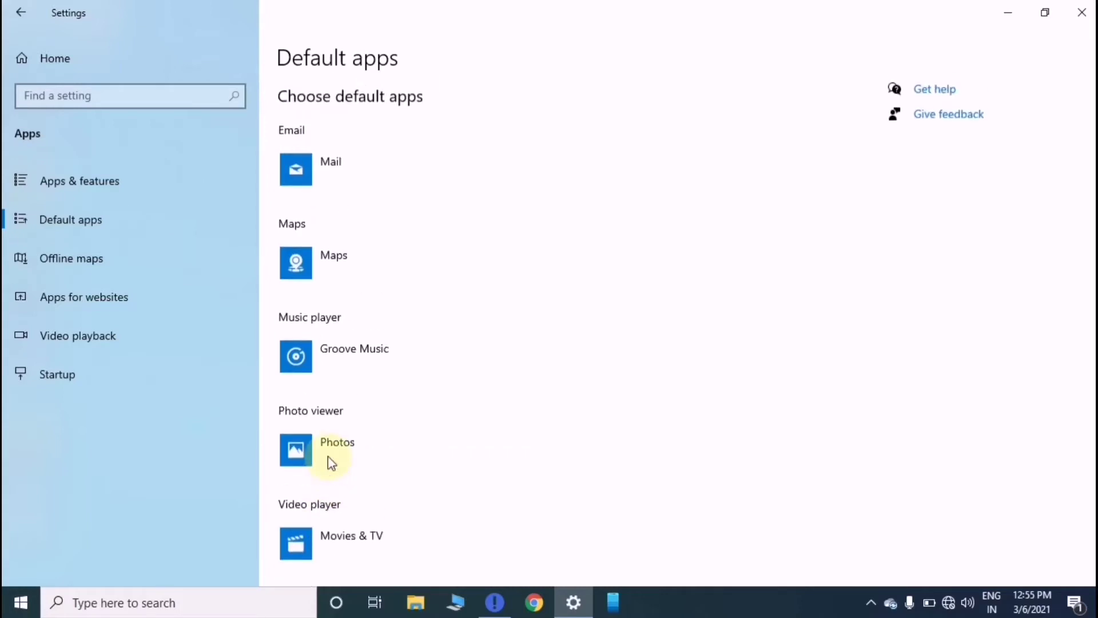
scroll(294, 303, down, 4)
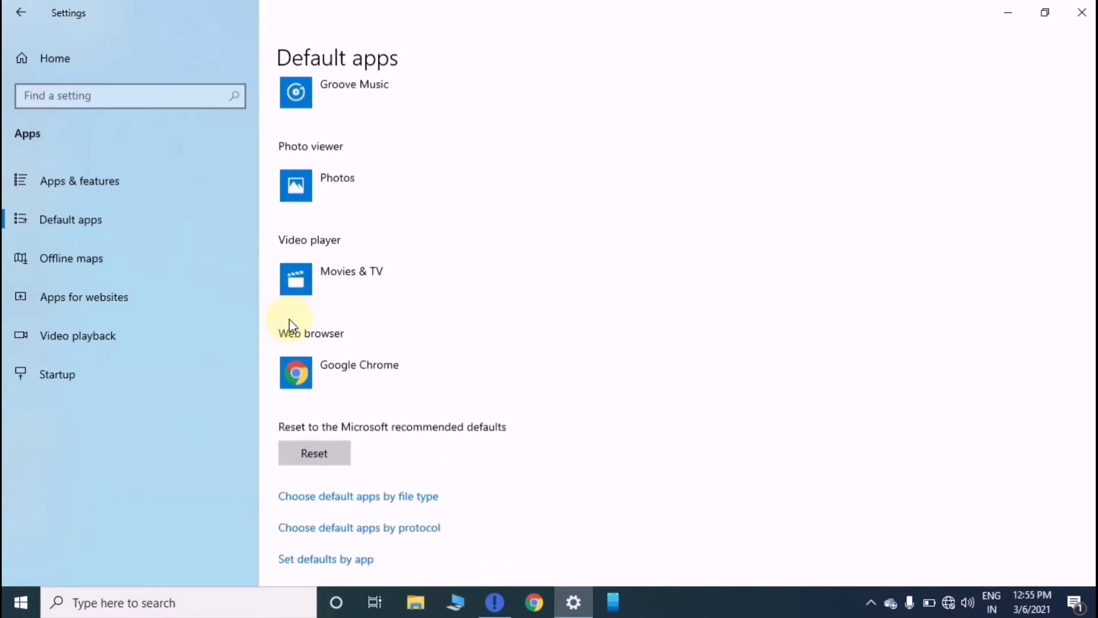
scroll(288, 331, up, 4)
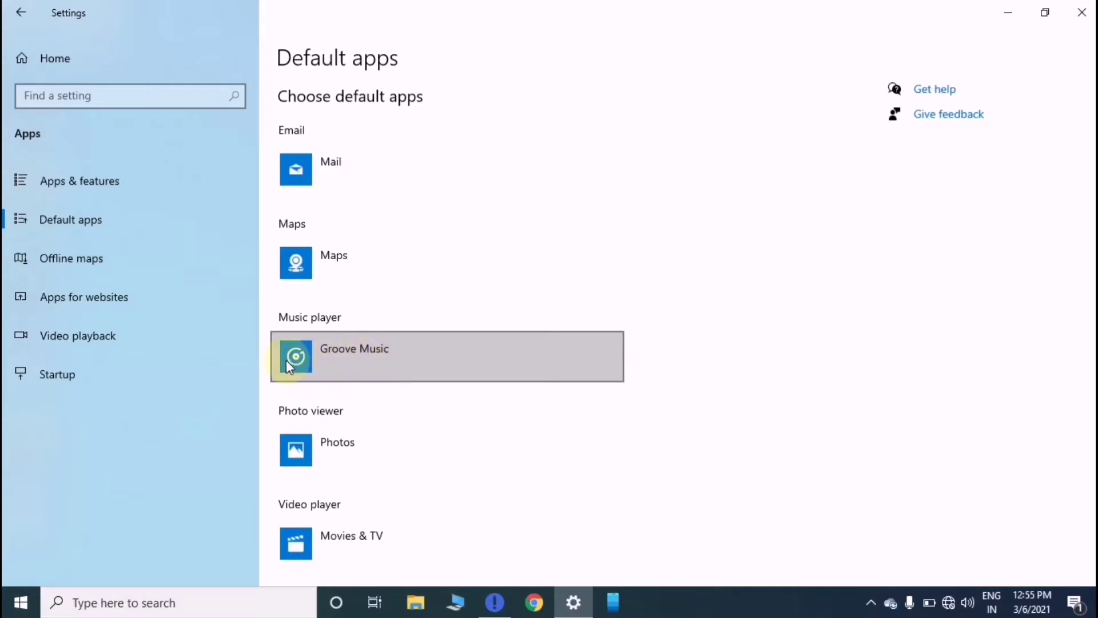
scroll(365, 356, down, 4)
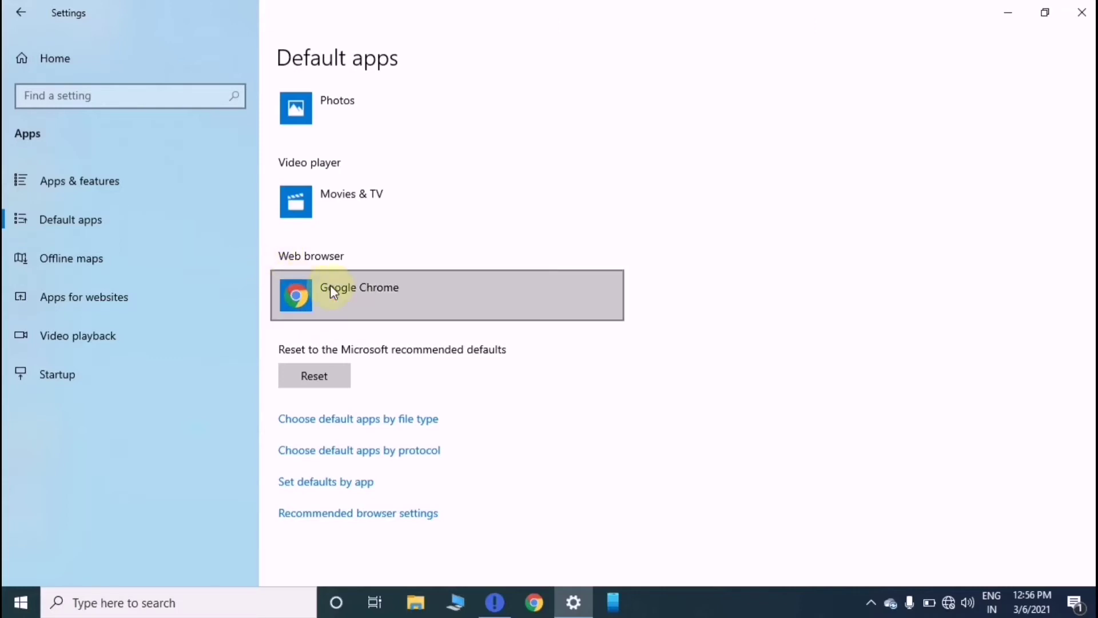
scroll(375, 296, up, 5)
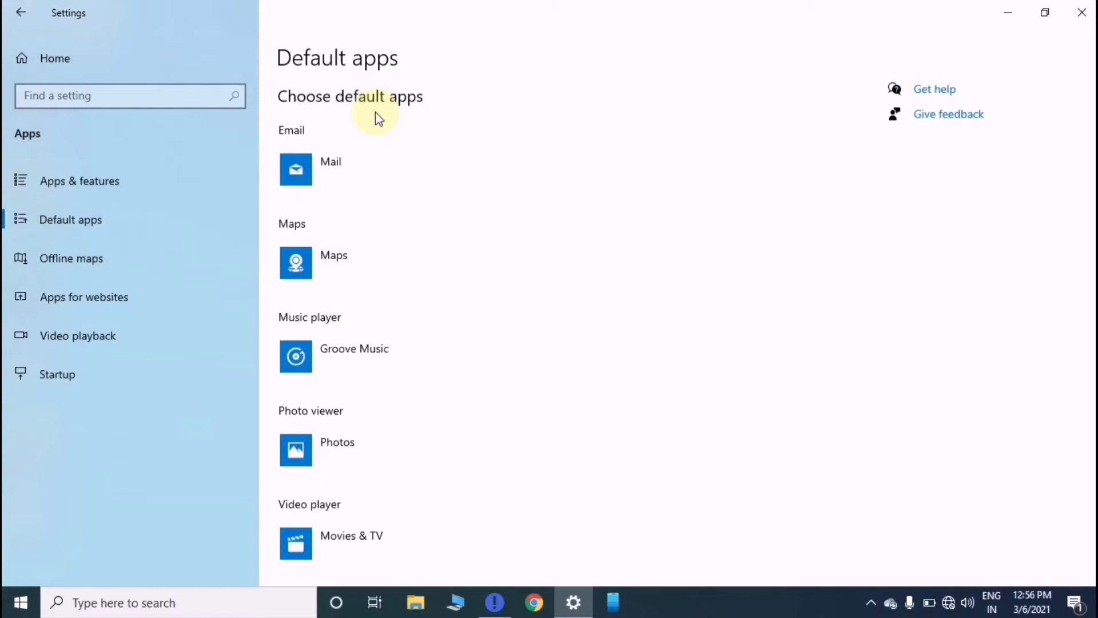
scroll(376, 115, down, 5)
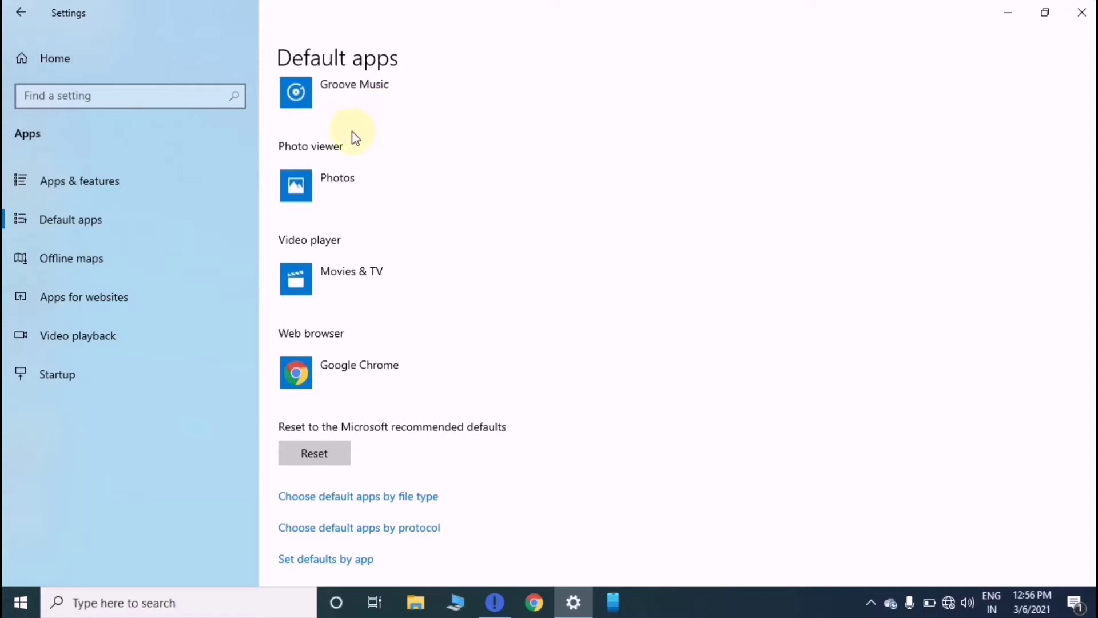
scroll(343, 170, up, 3)
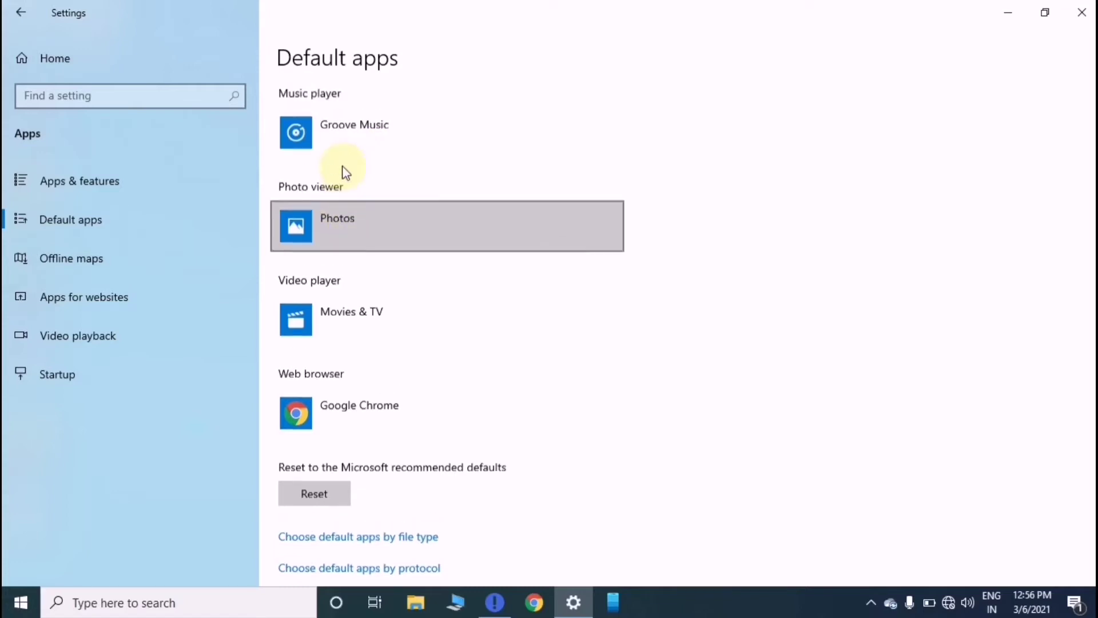
scroll(345, 171, up, 1)
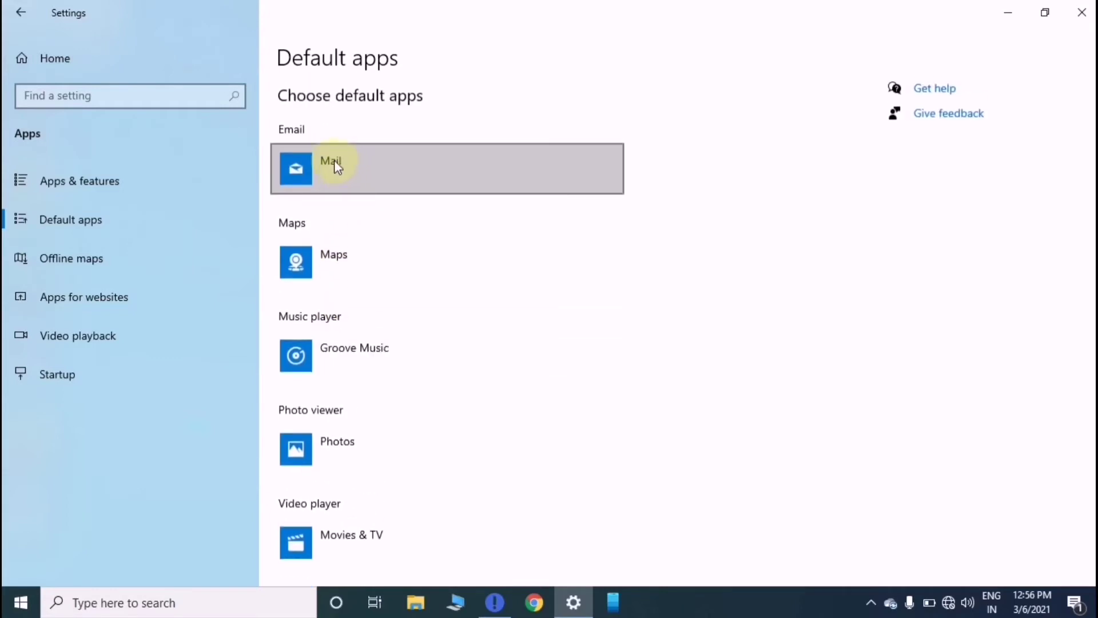
scroll(321, 146, down, 4)
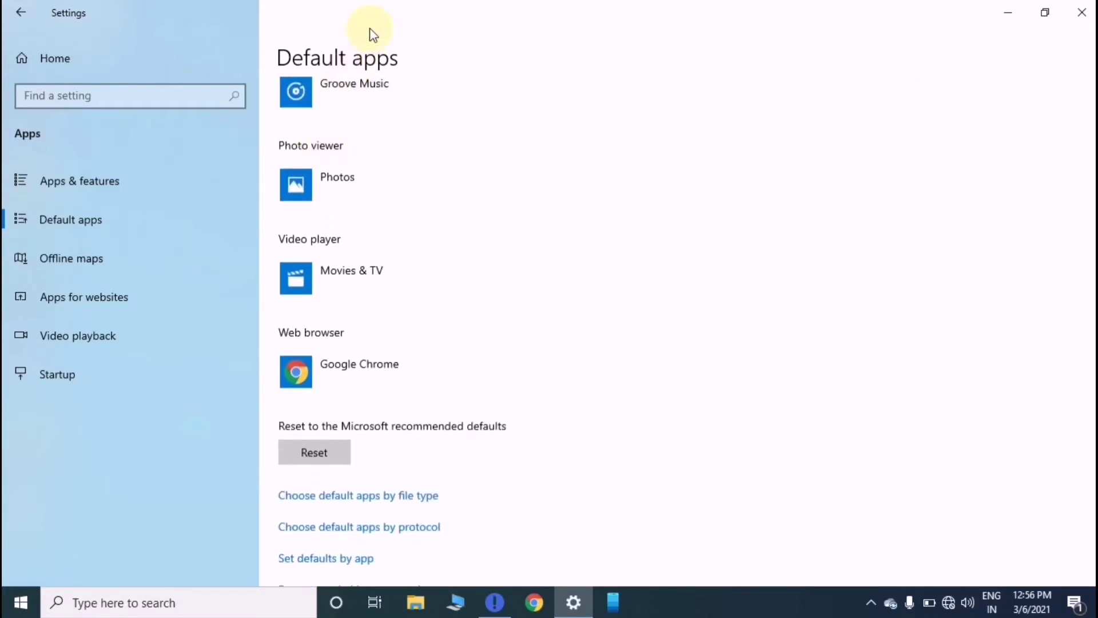
scroll(324, 211, up, 4)
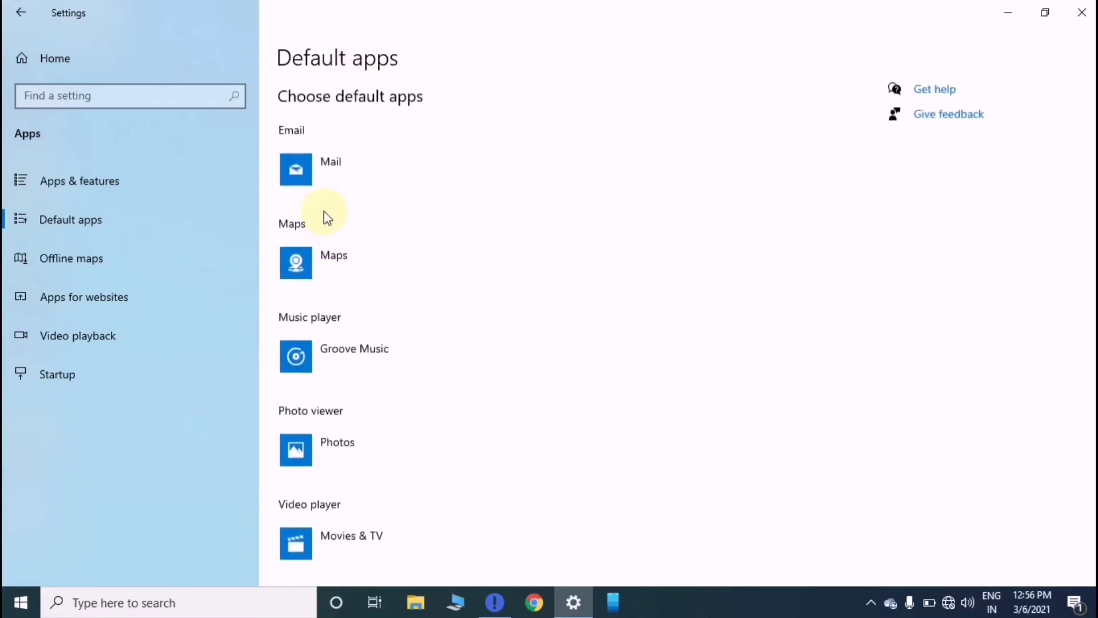
- View the app choices for the email default, and open the Microsoft Store from the maps default and close it
click(343, 164)
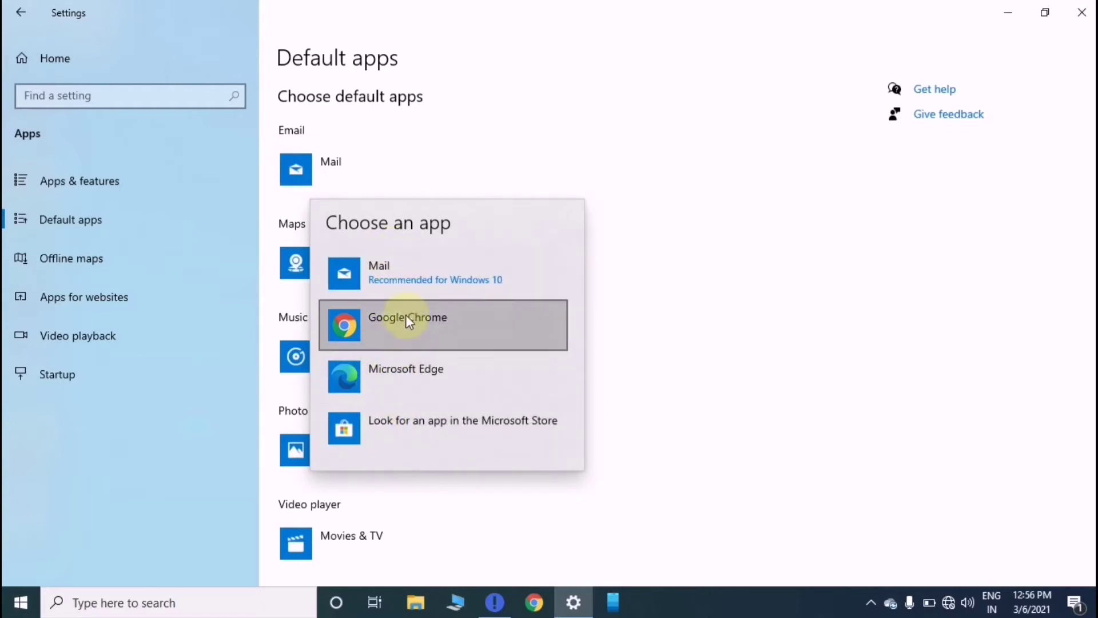
click(714, 336)
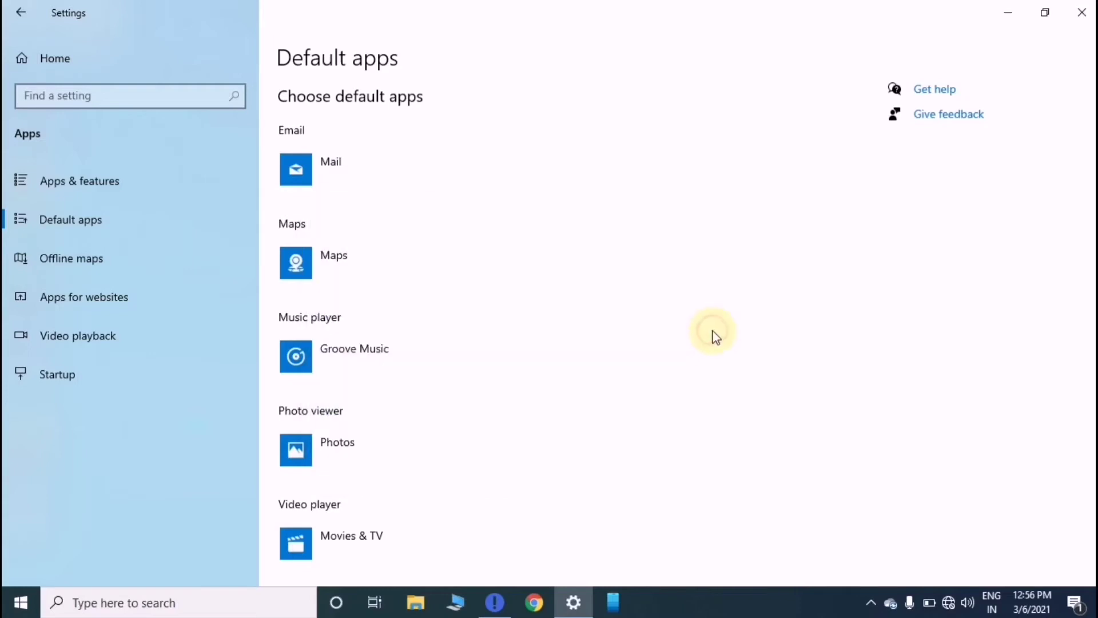
click(348, 254)
key(Return)
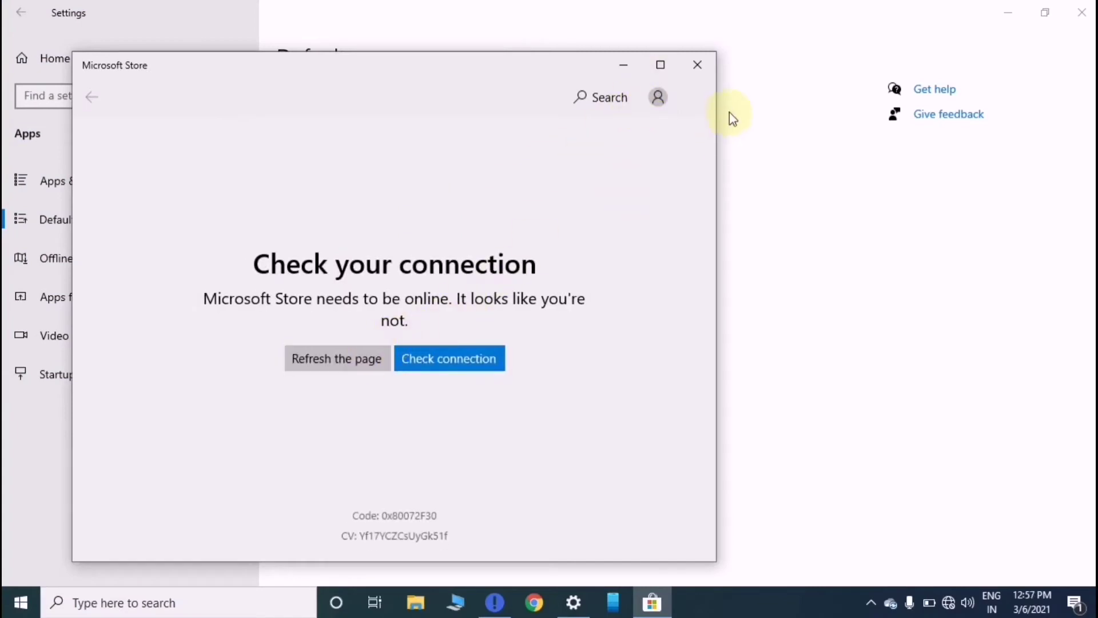
click(698, 64)
- View the app choices for the default video player and dismiss the list without choosing one
scroll(671, 84, down, 1)
scroll(663, 92, down, 2)
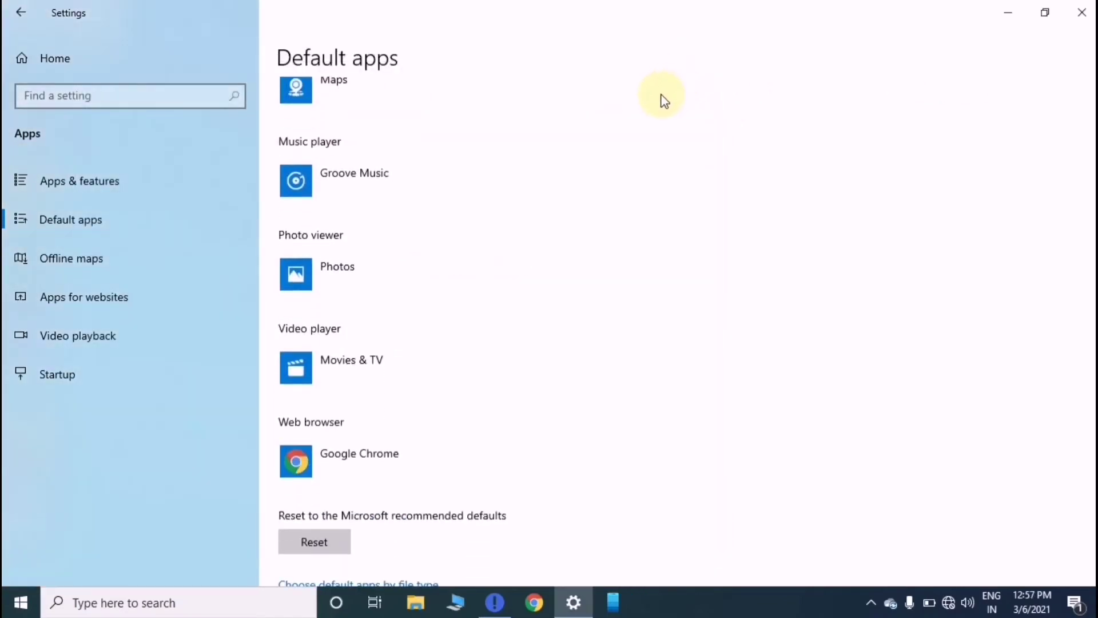
click(346, 363)
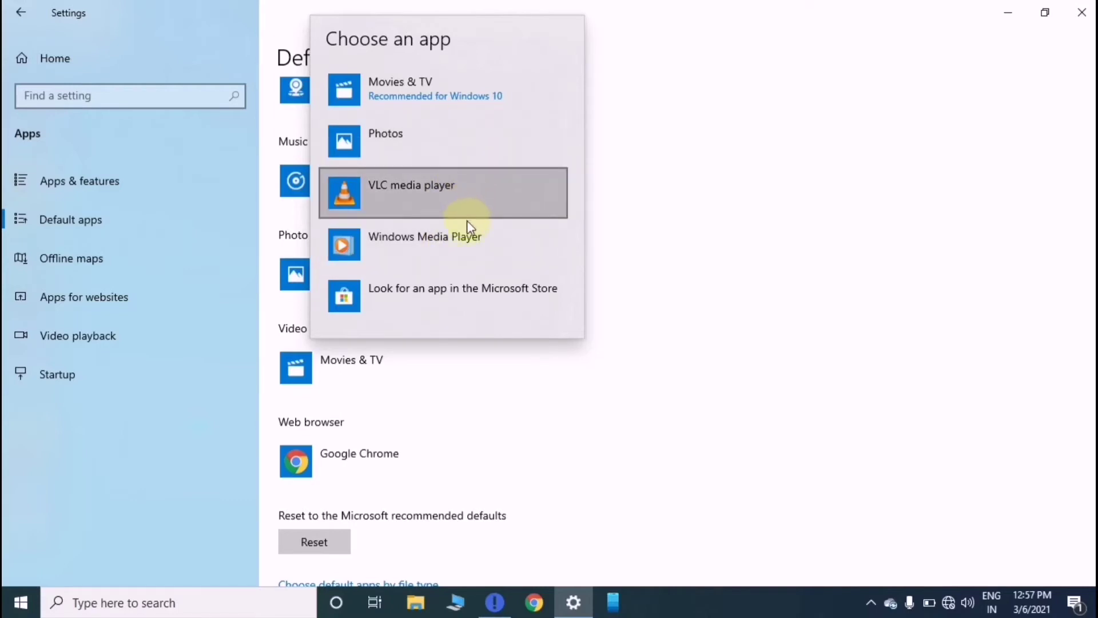
click(728, 181)
- Open the settings for choosing default apps by file type and look through the file associations
scroll(638, 231, down, 3)
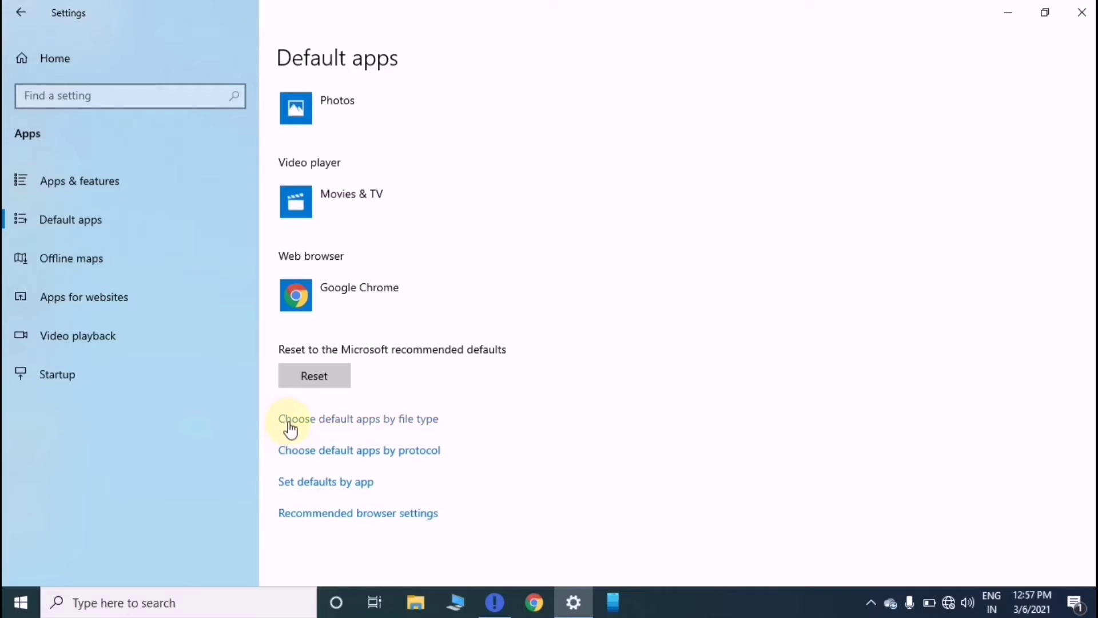
click(347, 428)
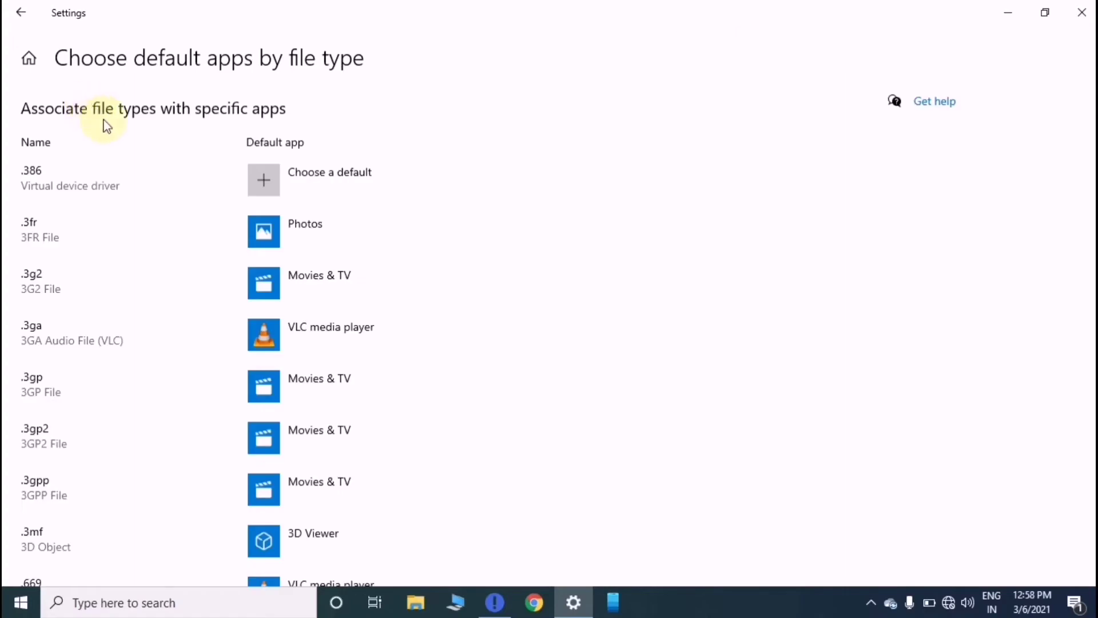
scroll(104, 227, down, 3)
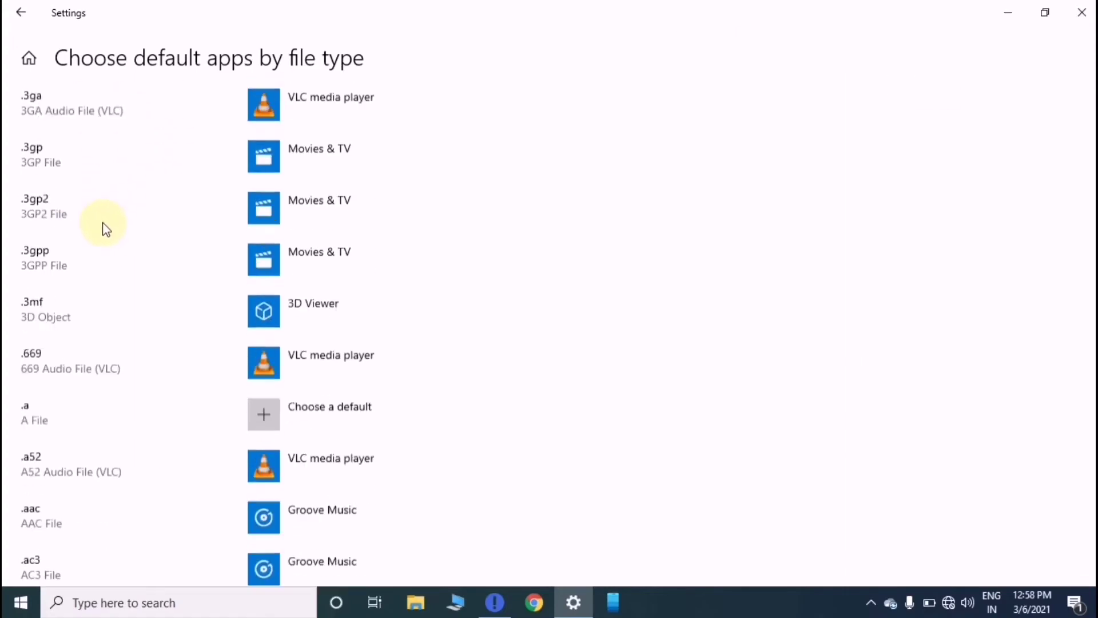
scroll(104, 227, up, 3)
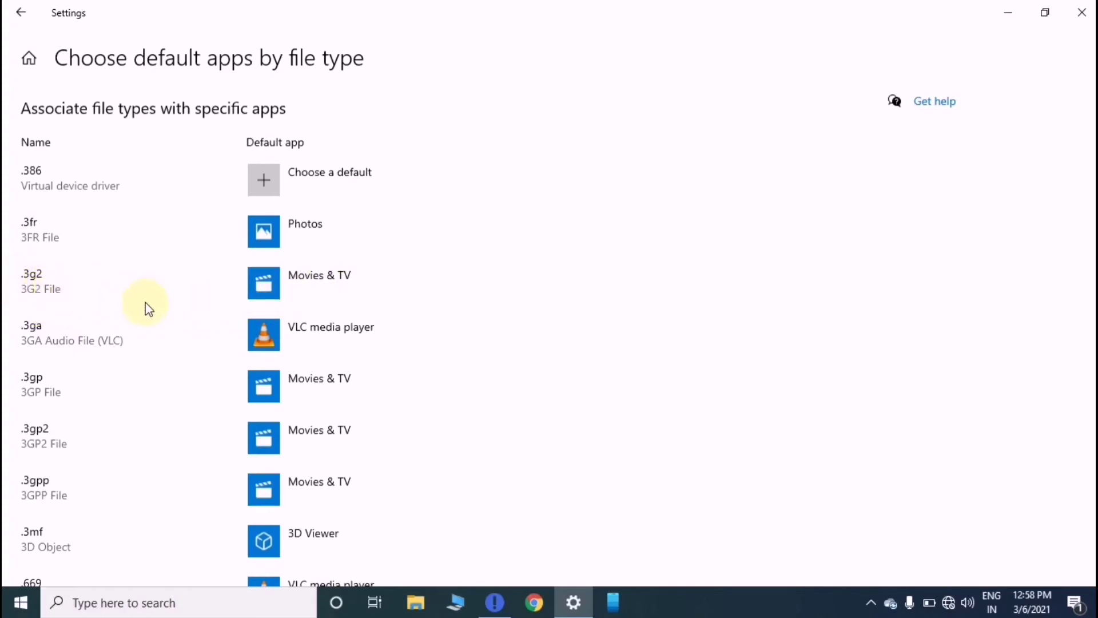
- View the app choices for the .3g2 and .3gp file types, dismissing each list without choosing an app
scroll(318, 298, down, 3)
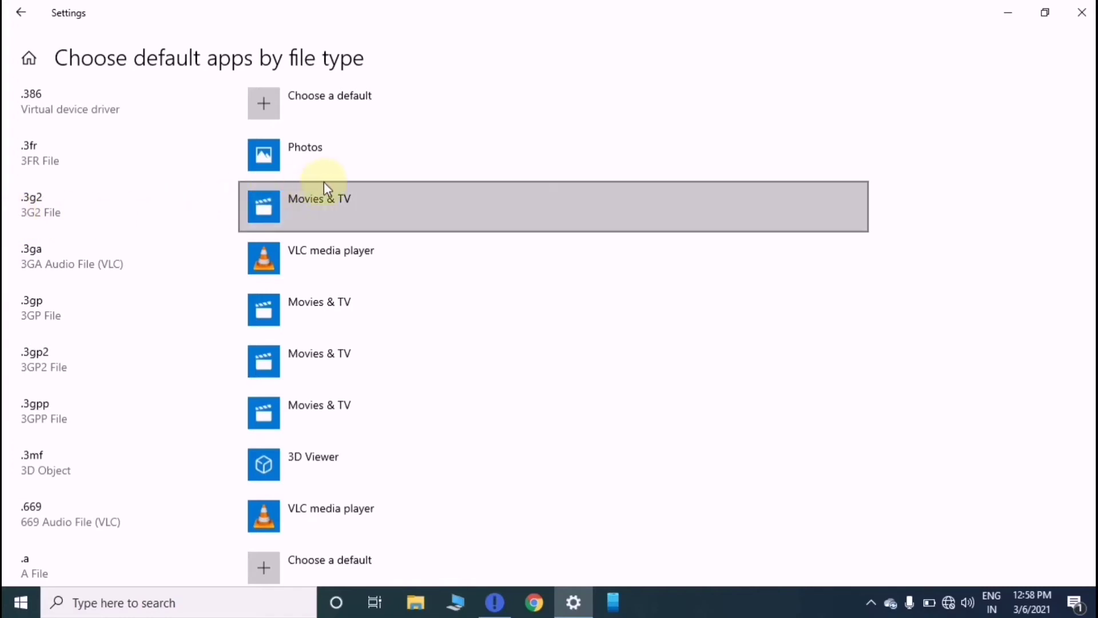
click(338, 201)
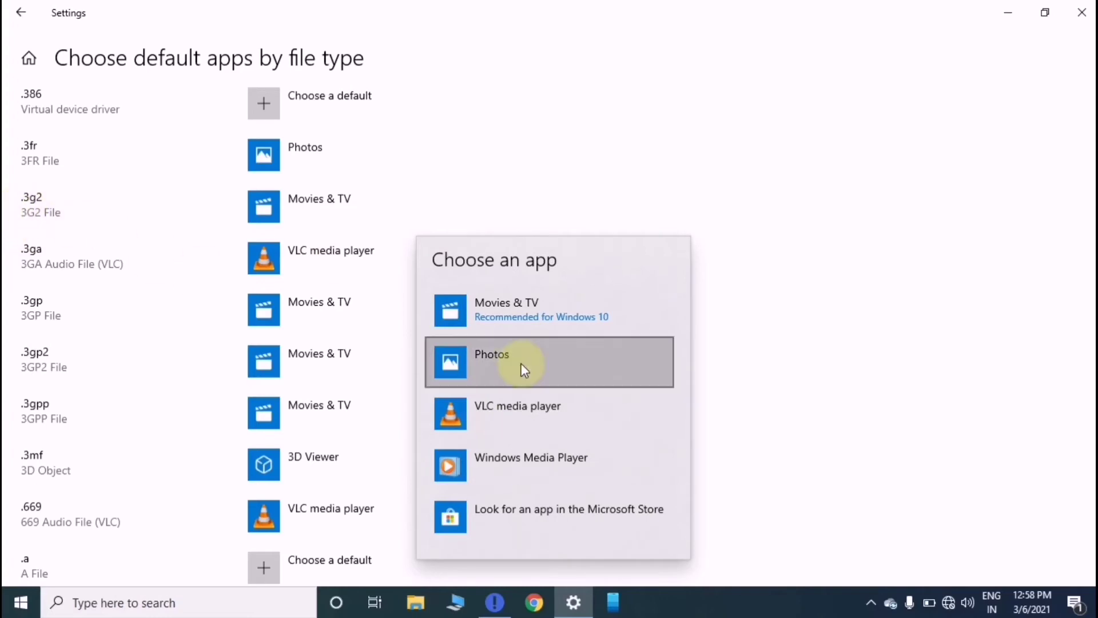
click(610, 159)
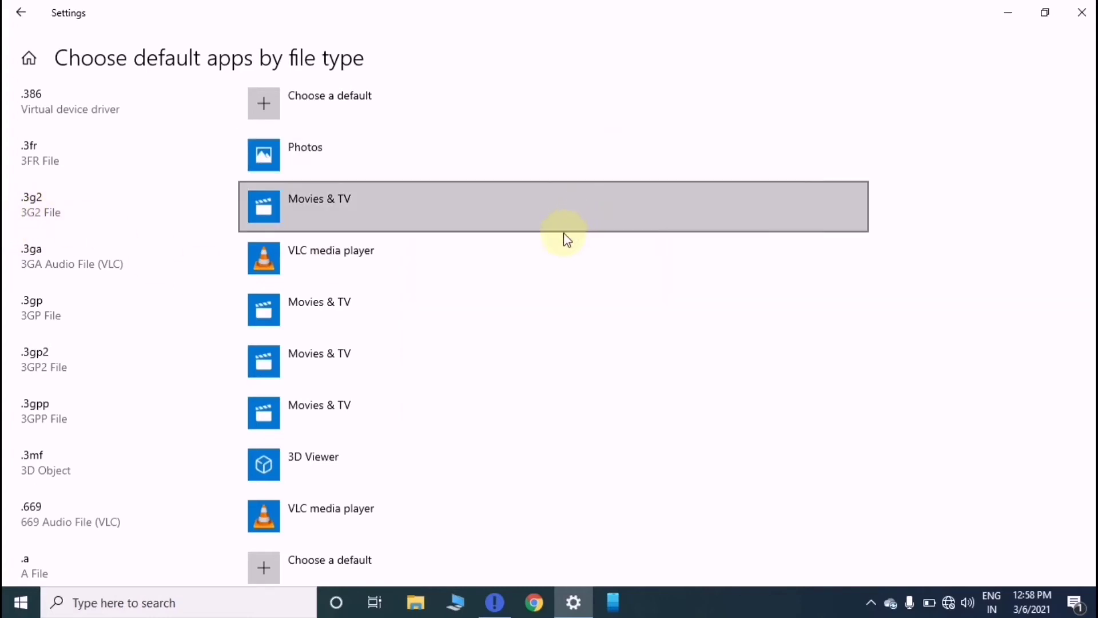
scroll(289, 319, down, 2)
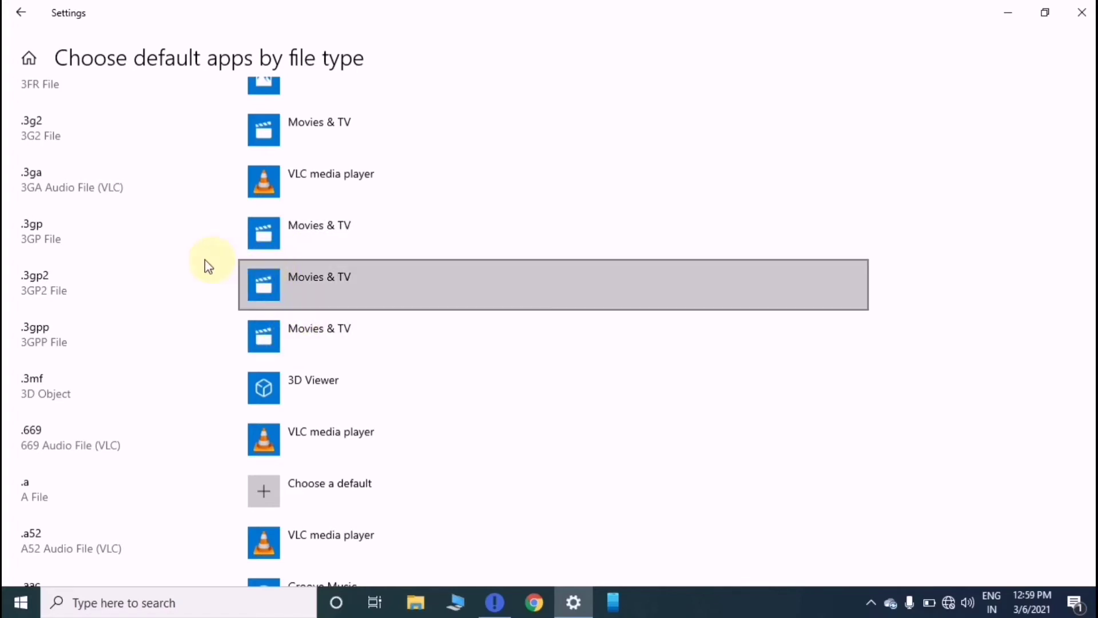
click(340, 247)
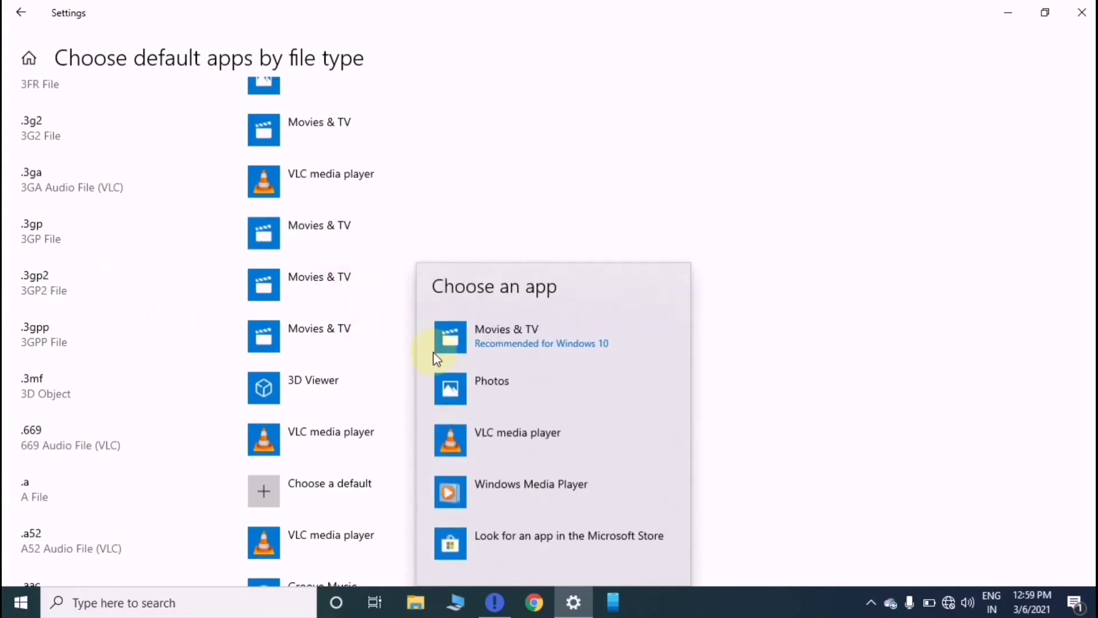
click(128, 250)
- View the app choices for the .ac3 file type and dismiss the list without choosing an app
scroll(128, 249, down, 6)
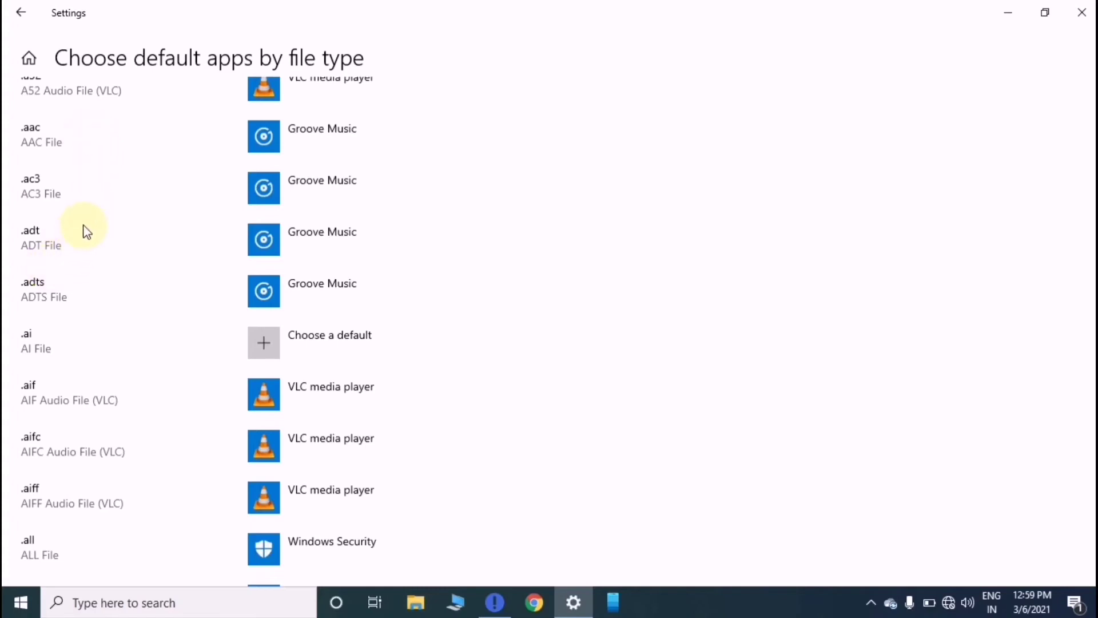
click(286, 194)
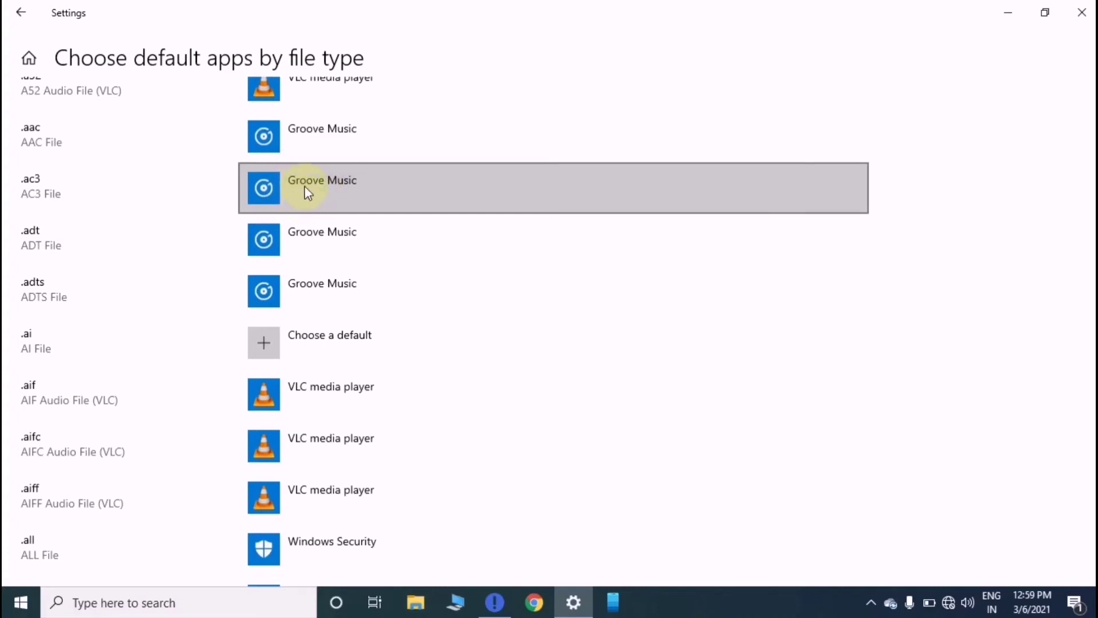
click(307, 192)
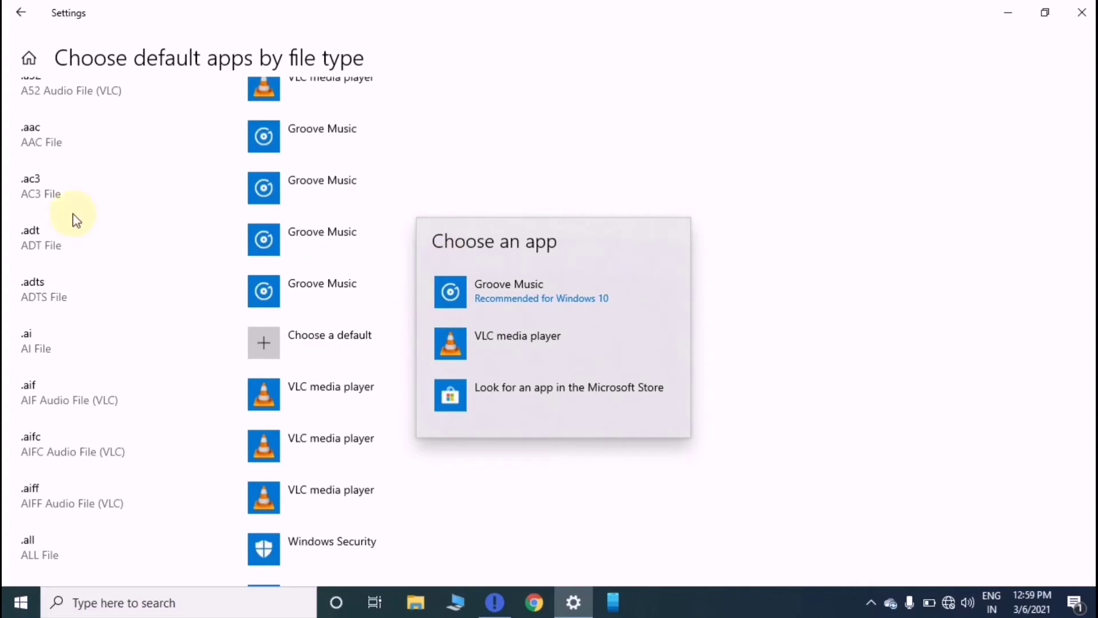
click(128, 228)
- Return from the file type associations to the default apps overview and open the settings for choosing default apps by protocol
scroll(127, 234, up, 4)
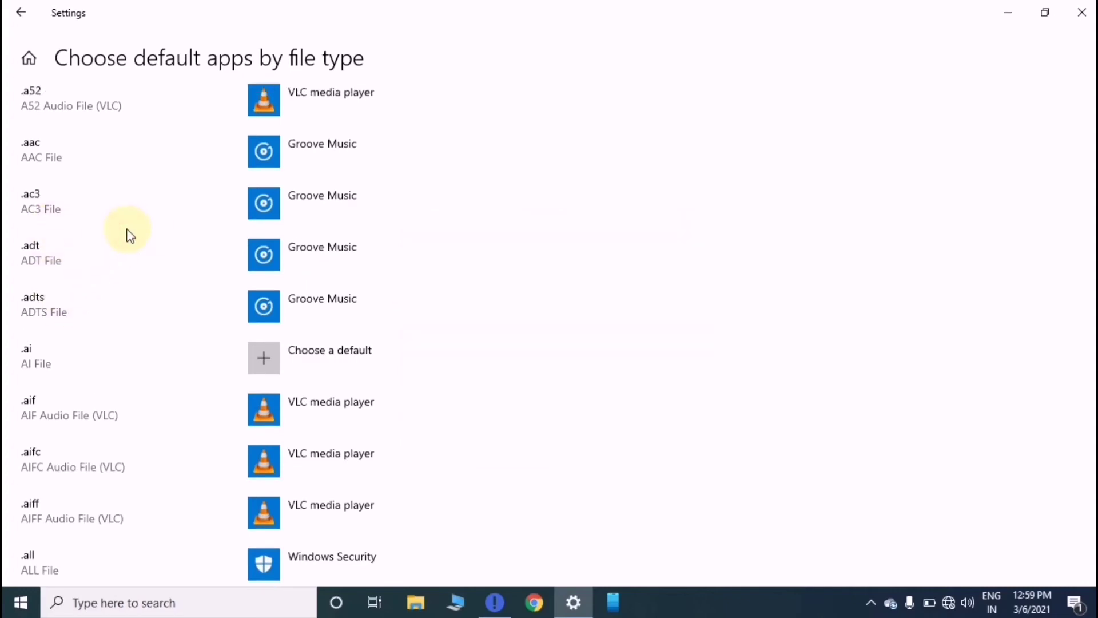
scroll(126, 235, up, 6)
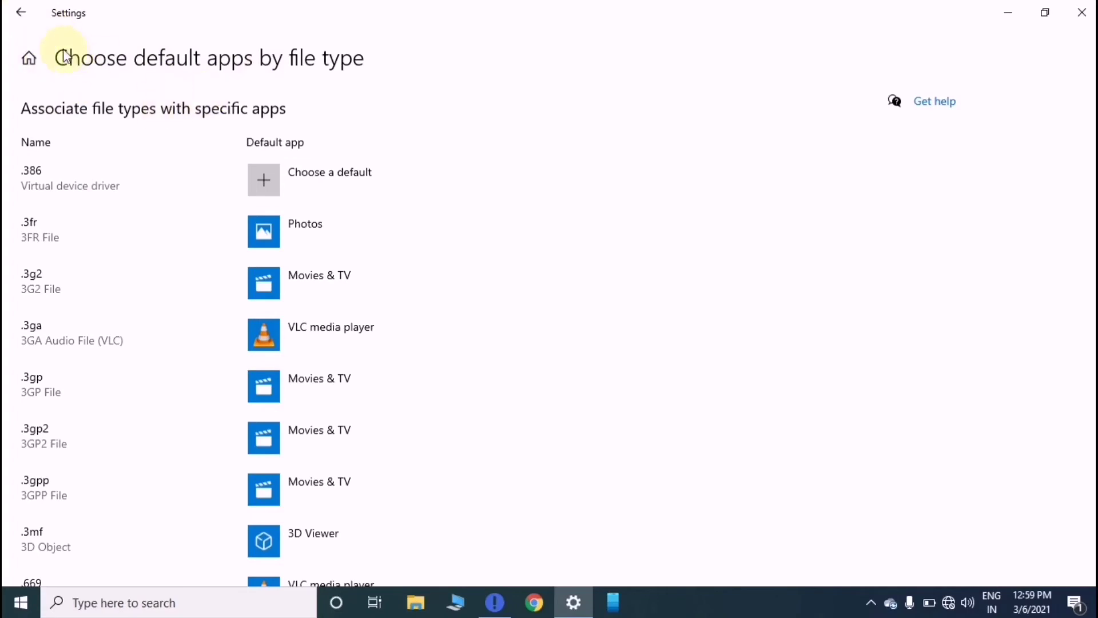
click(22, 14)
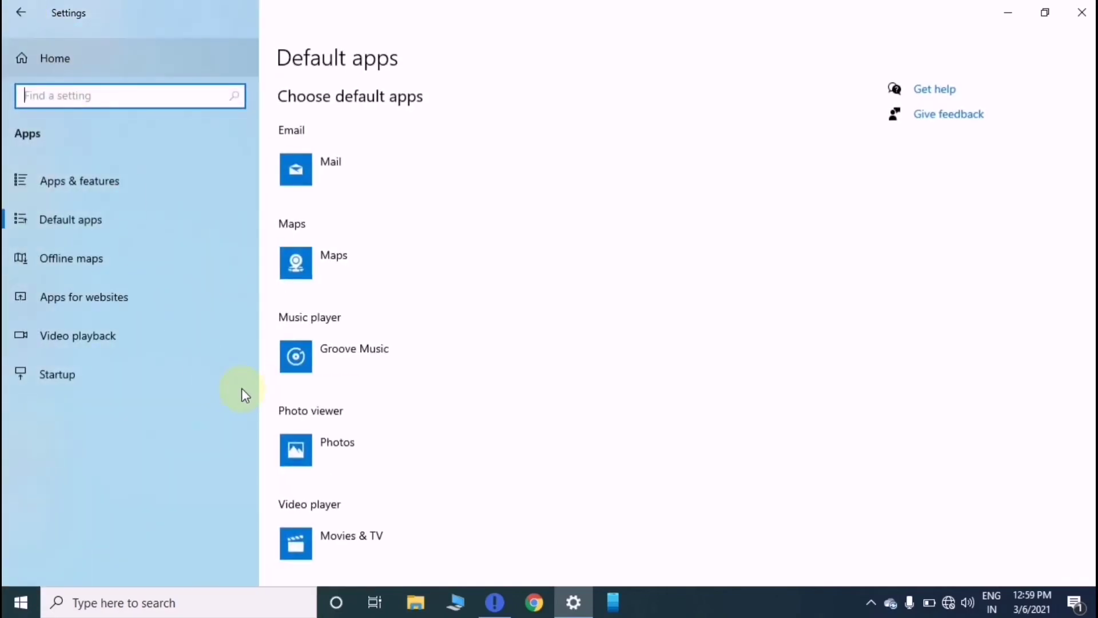
scroll(369, 350, down, 5)
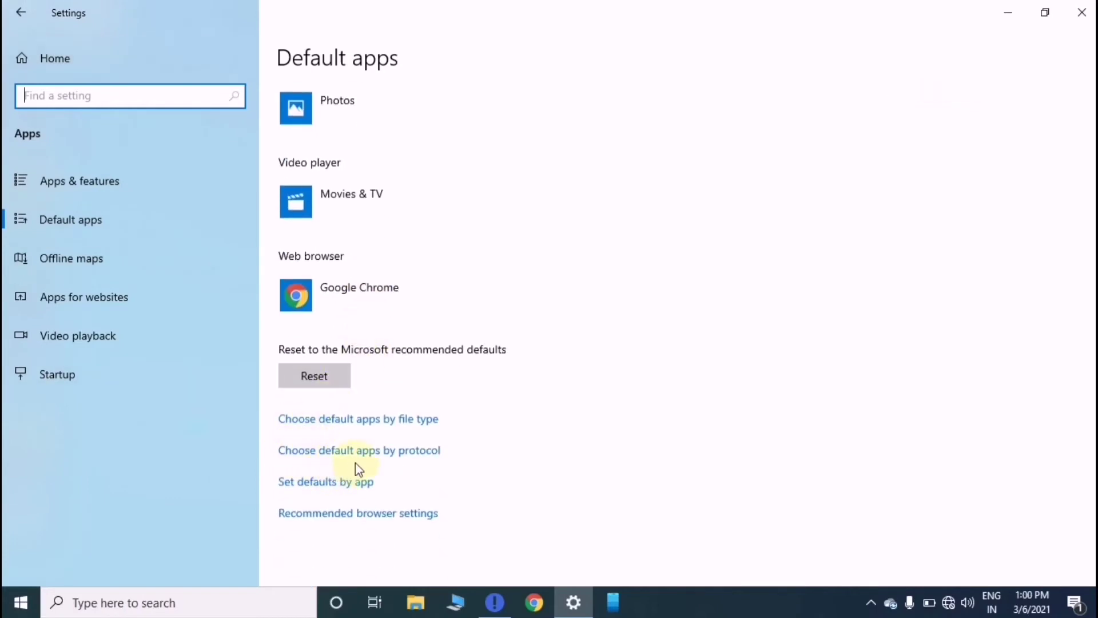
click(417, 458)
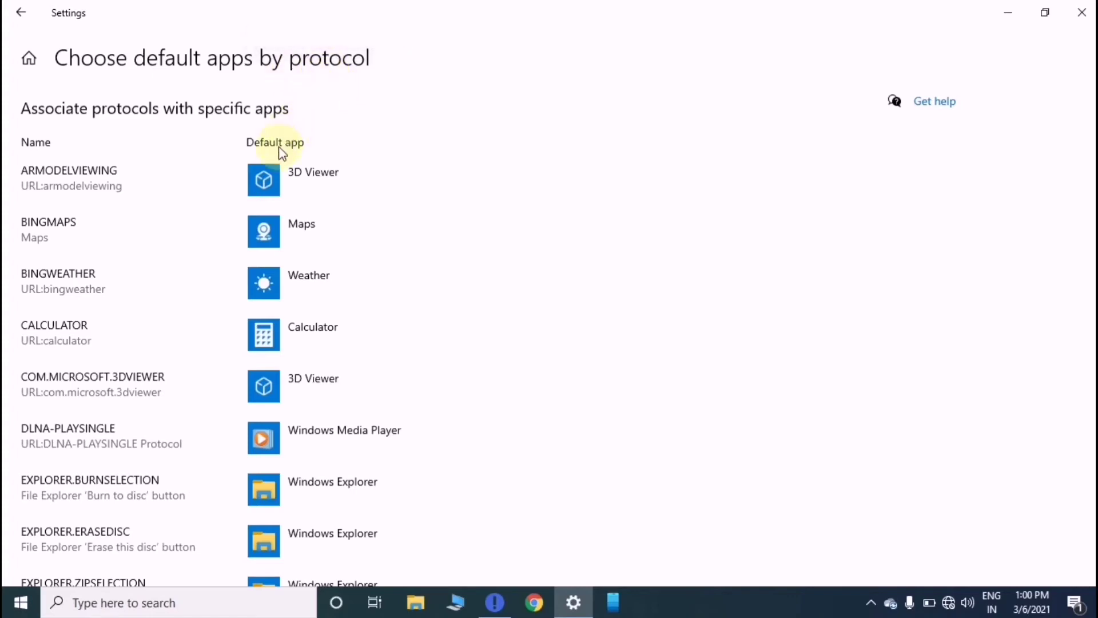
- Look through the protocol list and examine which default app is associated with each protocol
scroll(221, 251, down, 5)
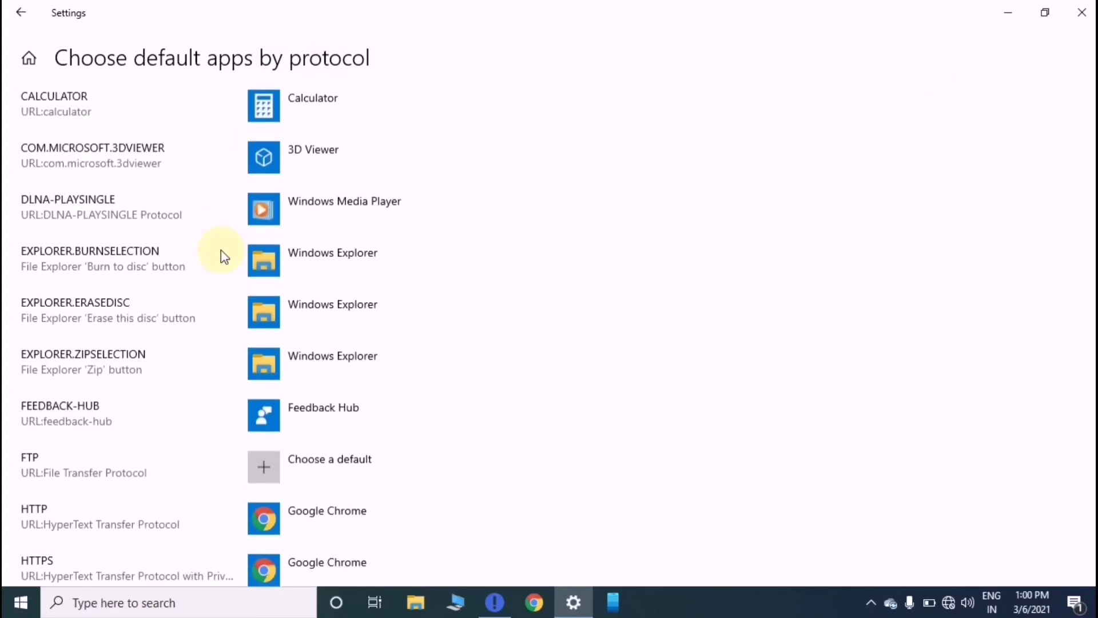
scroll(222, 252, up, 5)
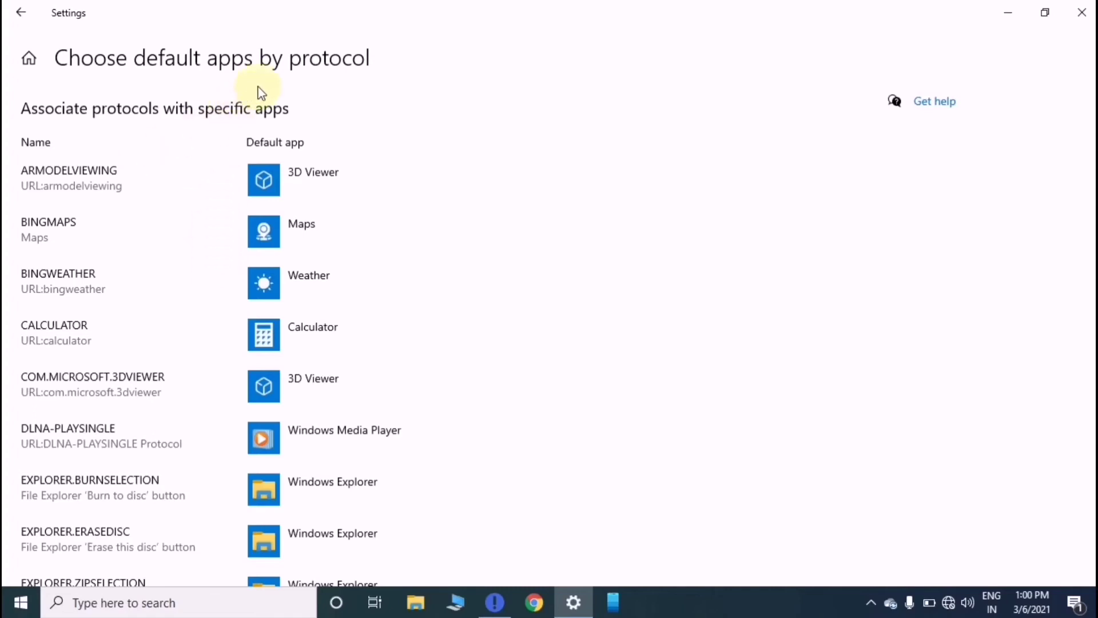
scroll(279, 275, down, 4)
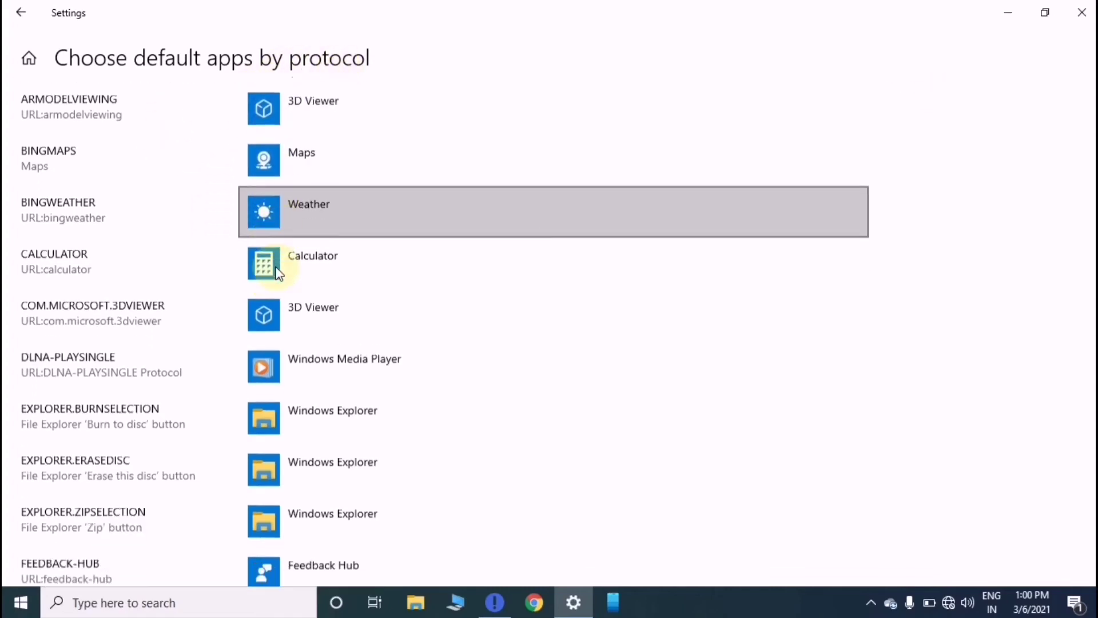
scroll(200, 301, down, 6)
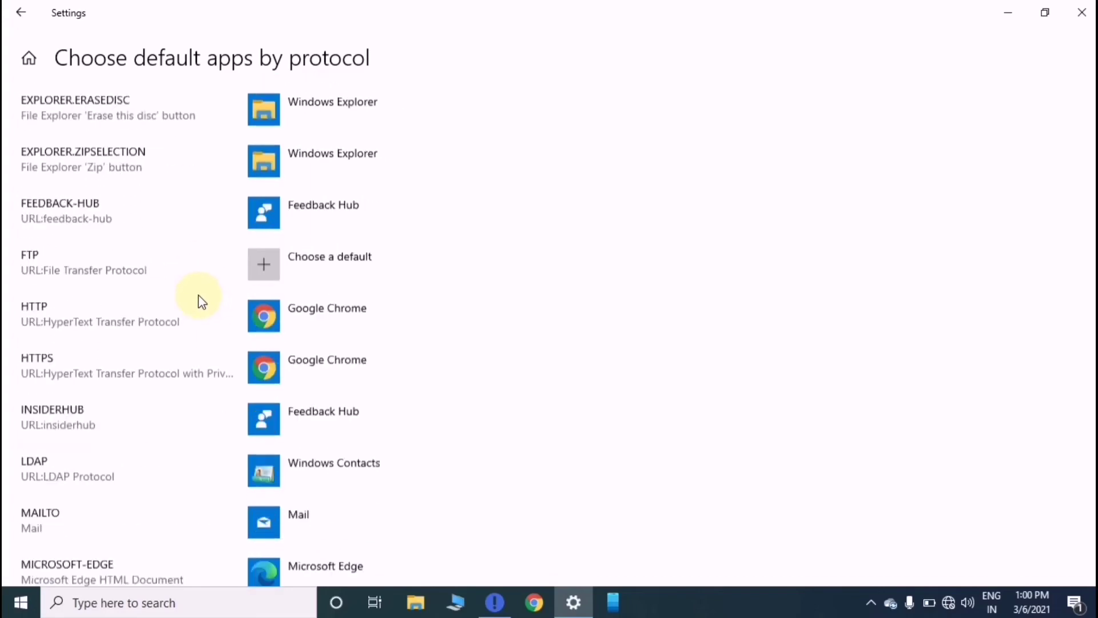
scroll(200, 300, down, 5)
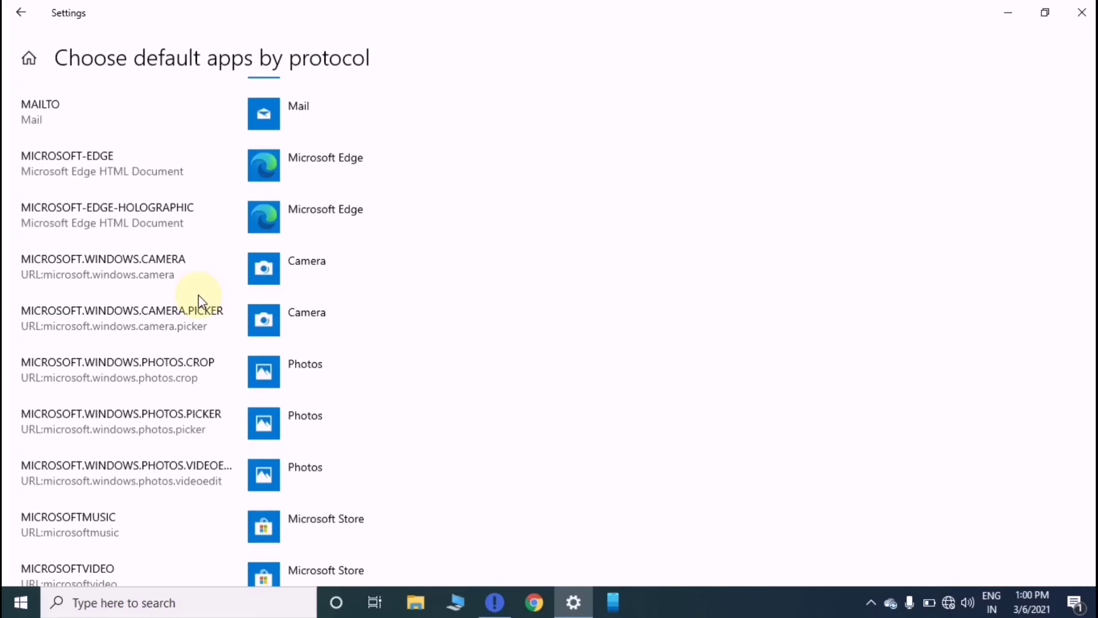
scroll(200, 301, up, 13)
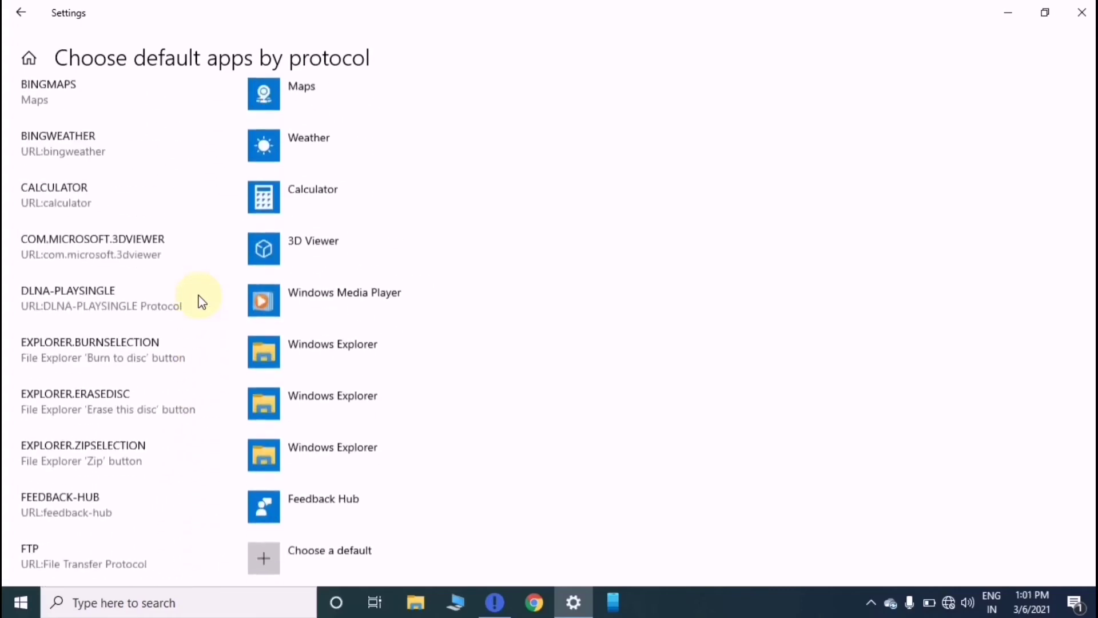
scroll(216, 277, up, 1)
scroll(217, 272, down, 10)
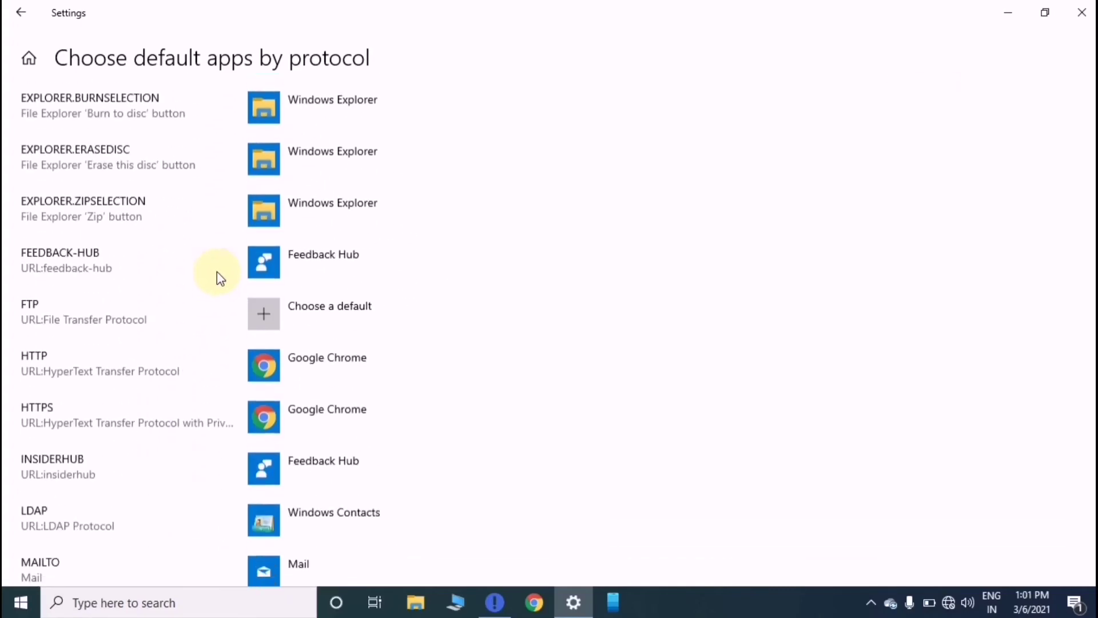
scroll(218, 263, down, 12)
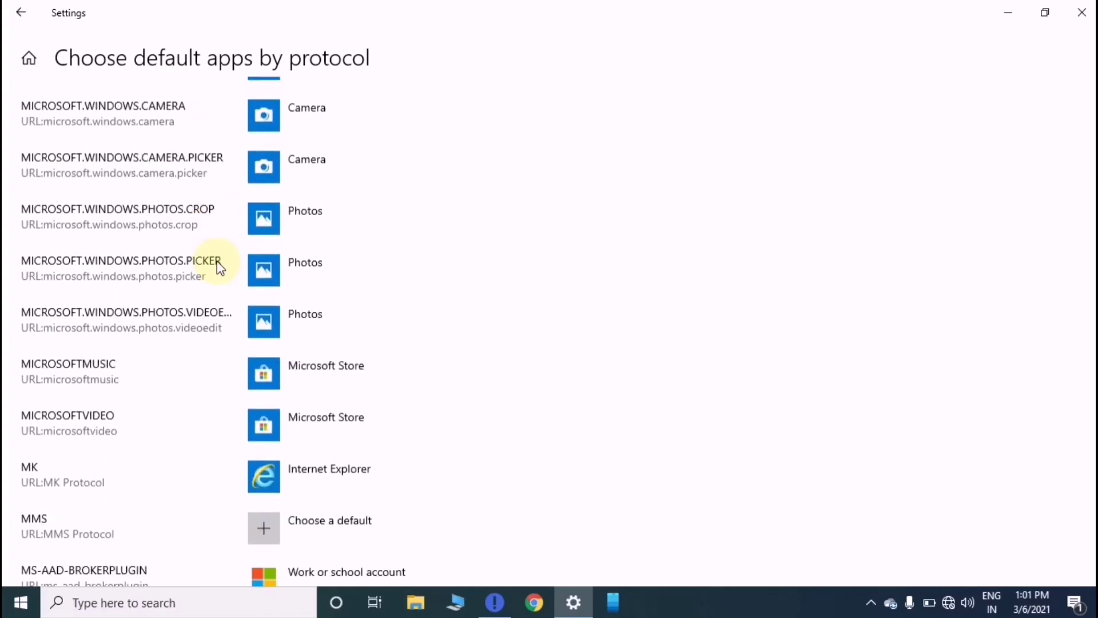
scroll(255, 239, up, 15)
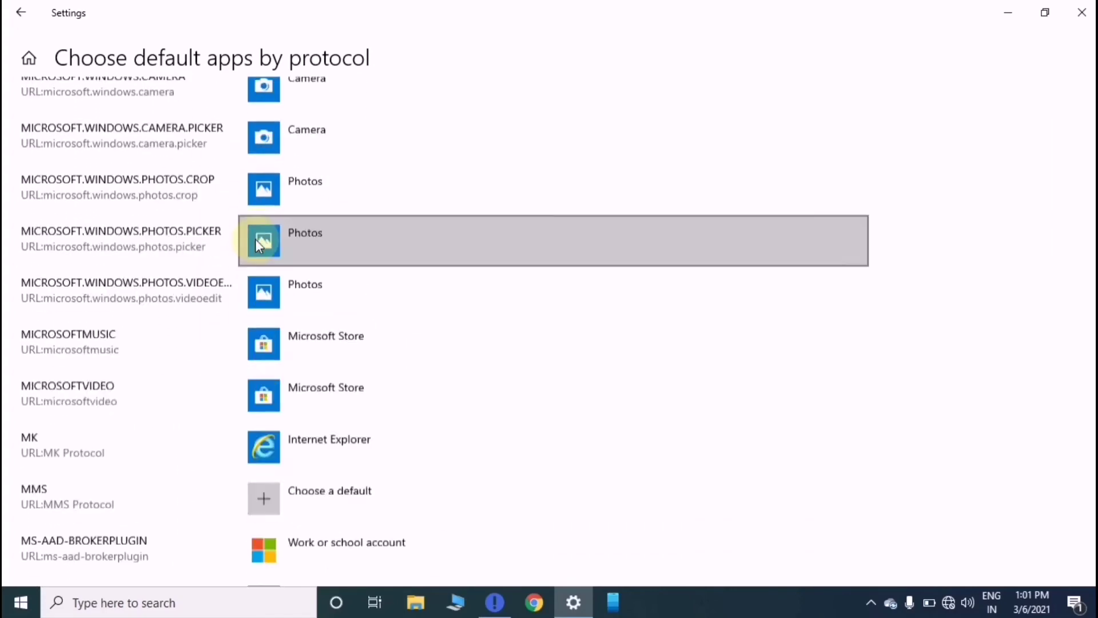
scroll(255, 239, up, 2)
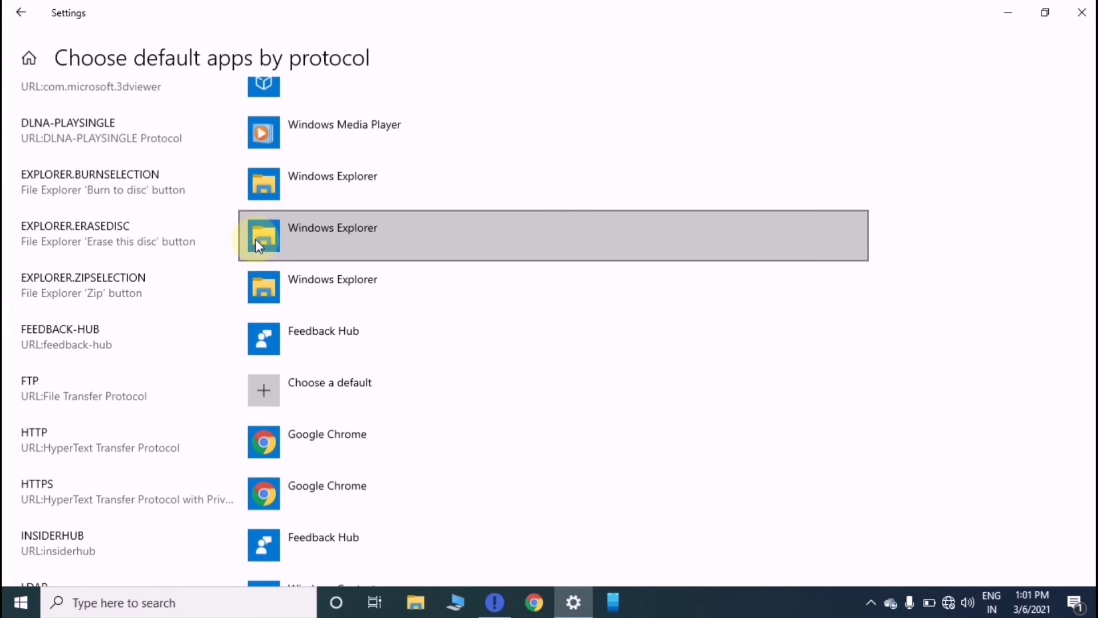
scroll(313, 197, up, 5)
scroll(313, 199, up, 1)
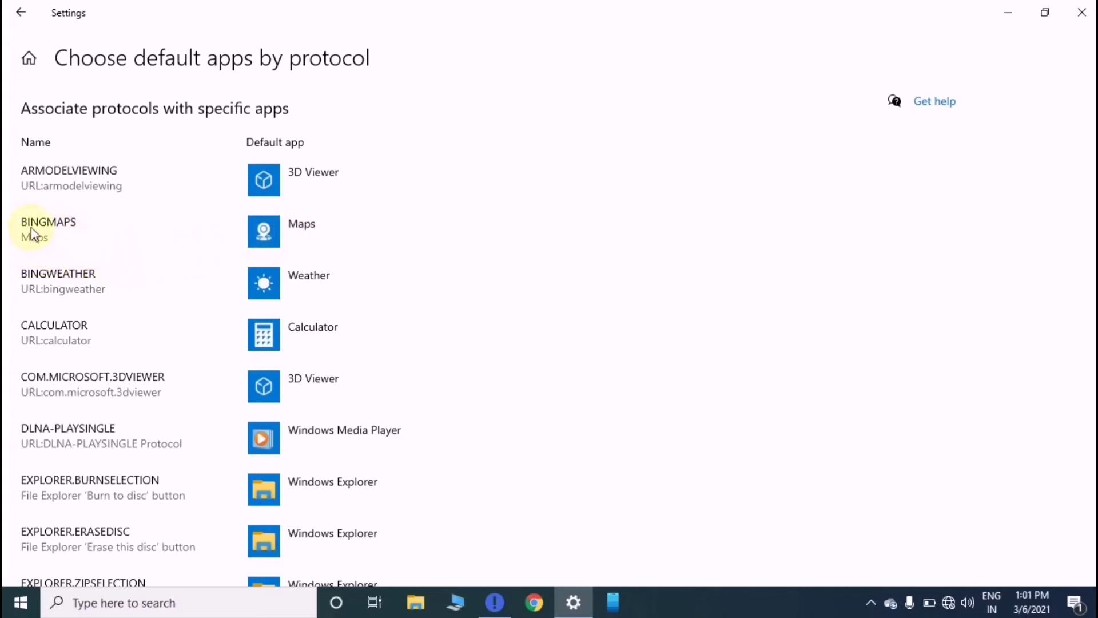
scroll(143, 321, down, 8)
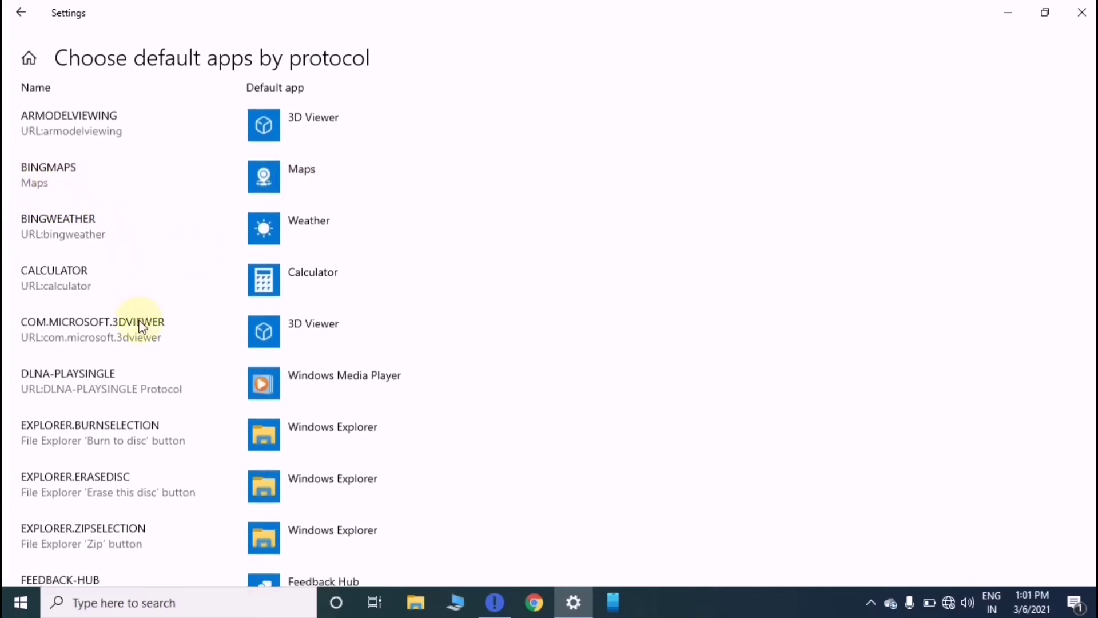
scroll(140, 321, up, 5)
scroll(142, 327, up, 1)
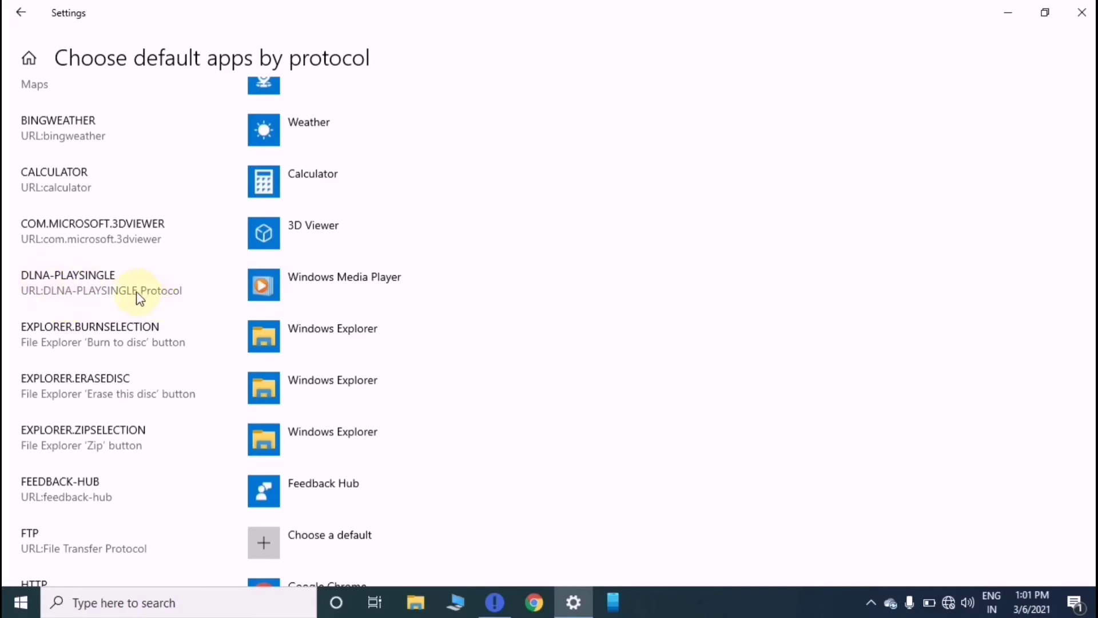
scroll(139, 297, down, 20)
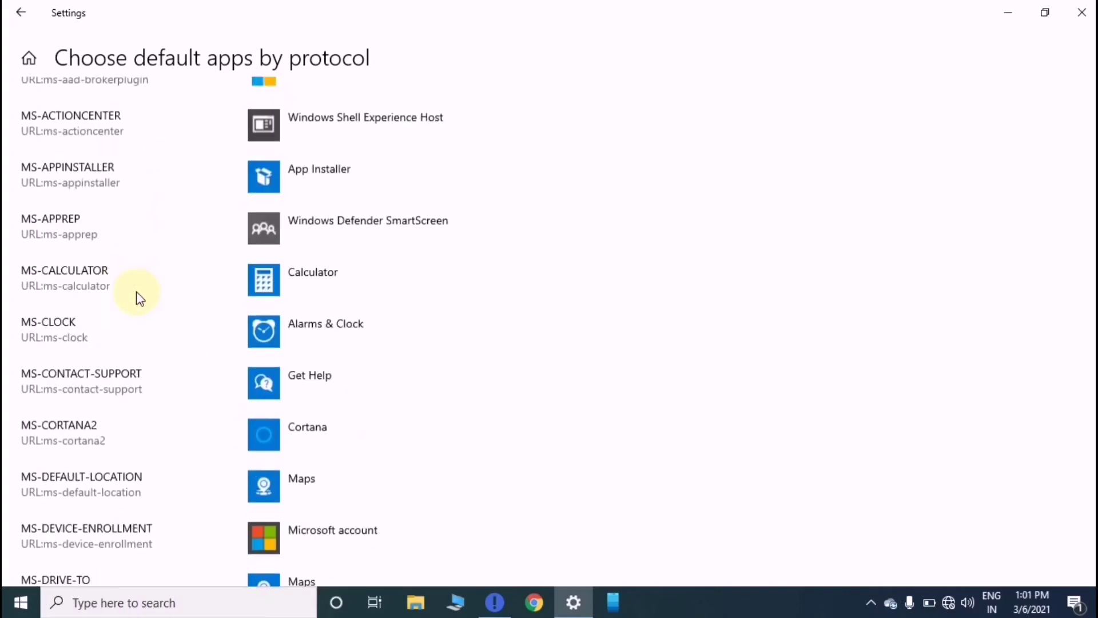
scroll(137, 291, up, 7)
scroll(136, 290, down, 9)
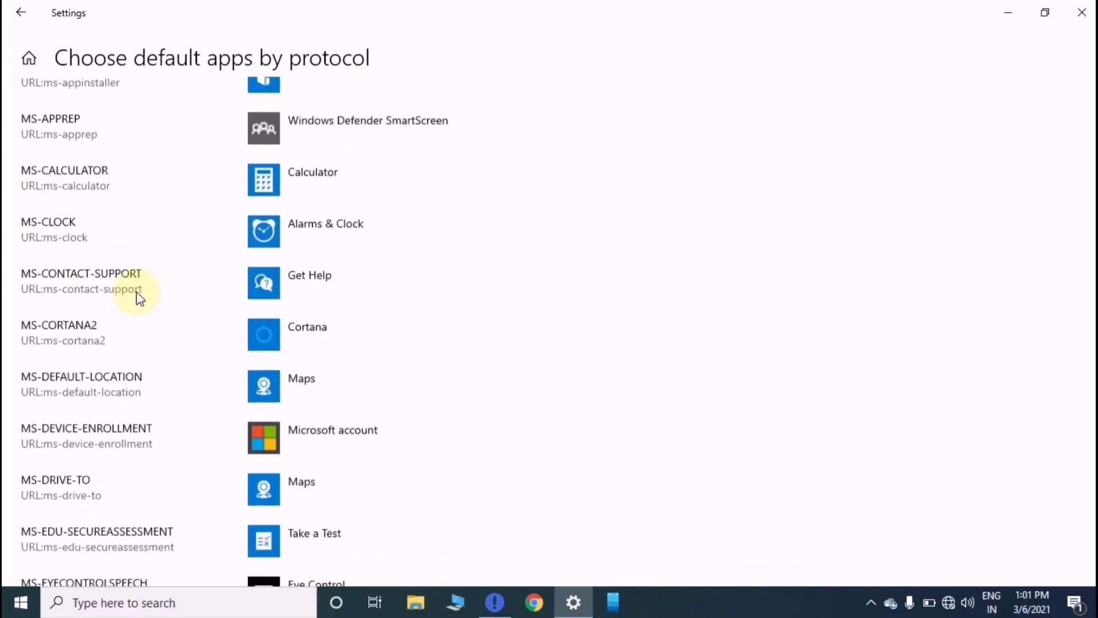
scroll(136, 291, down, 2)
scroll(136, 291, up, 12)
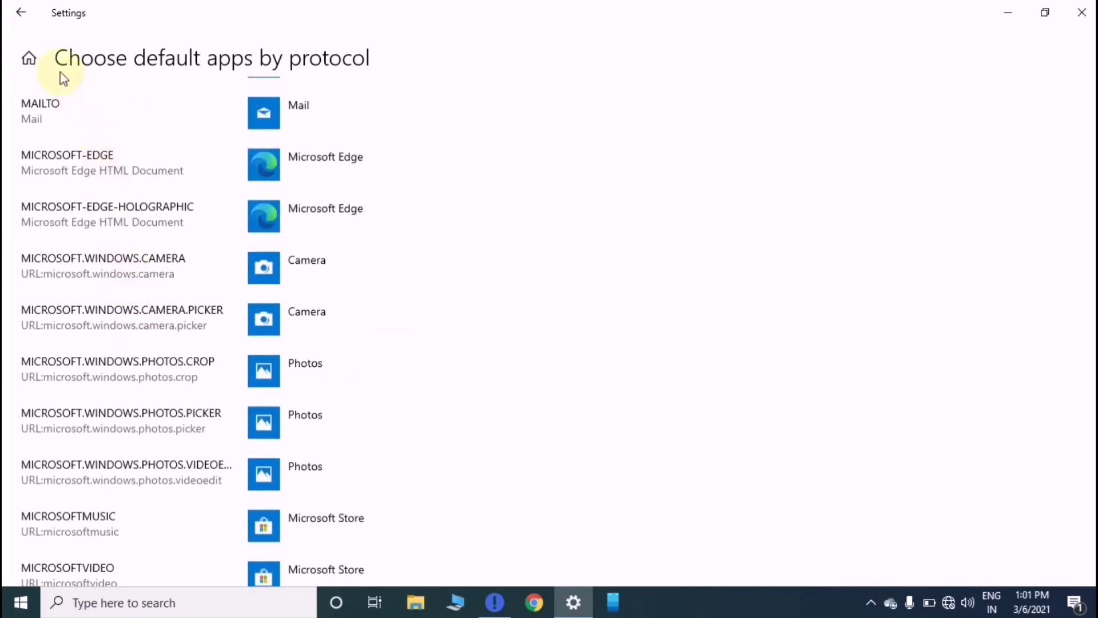
- Return to the default apps overview and open the settings for setting defaults by app
click(17, 14)
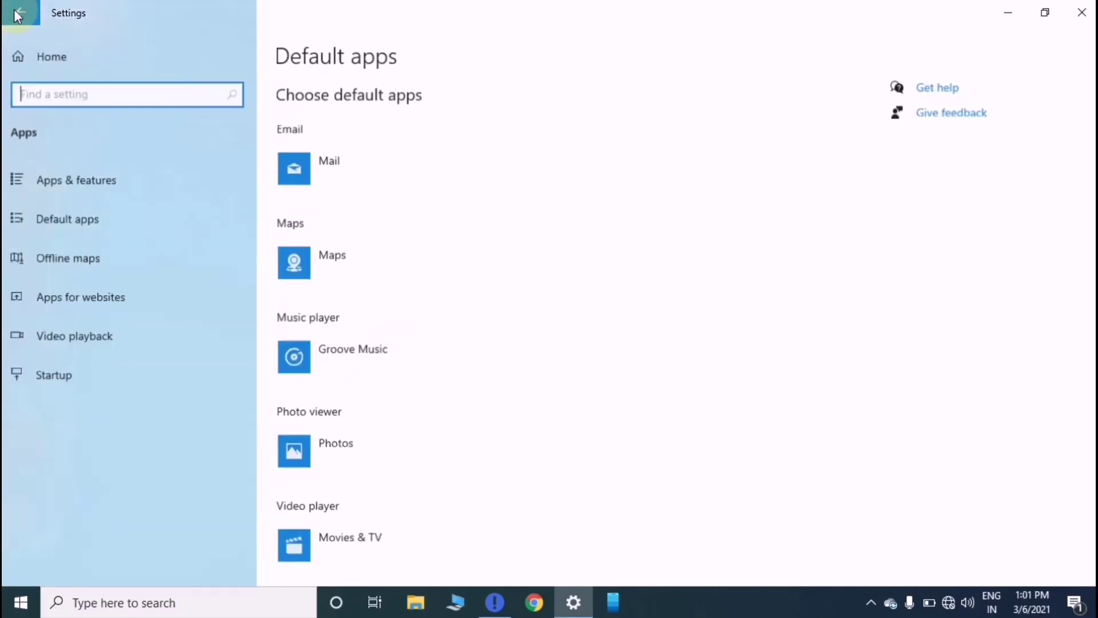
scroll(343, 127, down, 5)
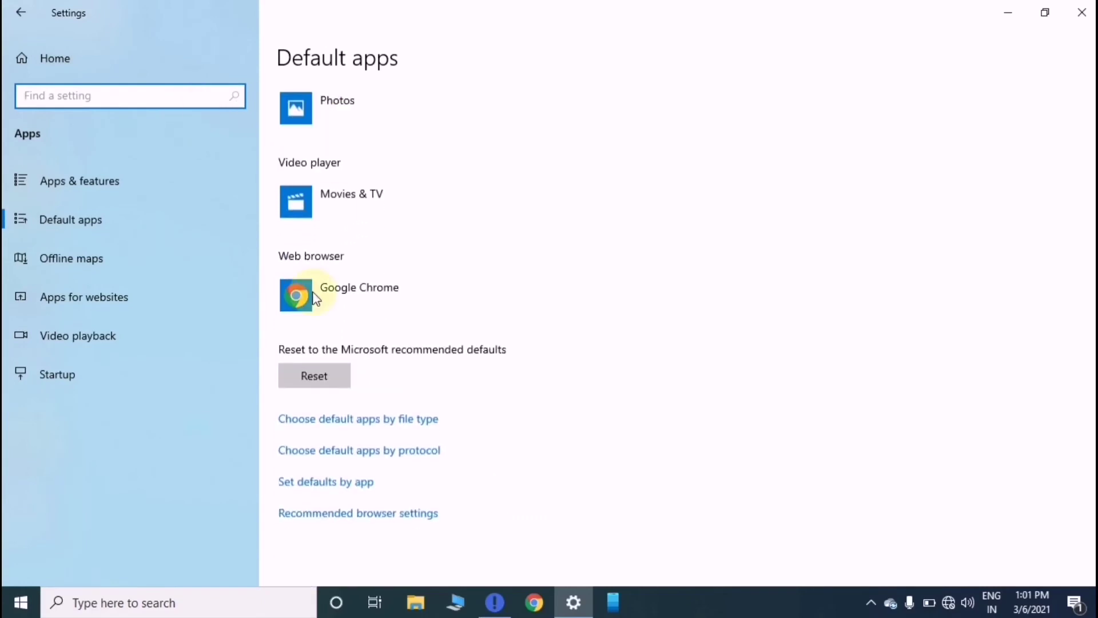
click(328, 486)
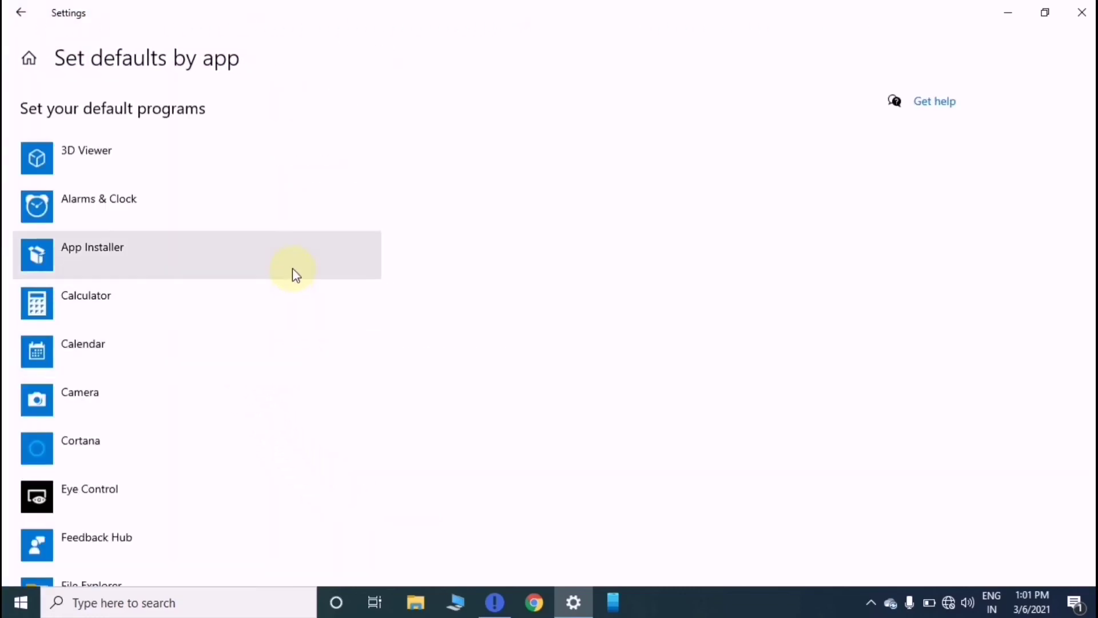
- Look through the list of installed programs whose defaults can be set by app
scroll(292, 272, down, 3)
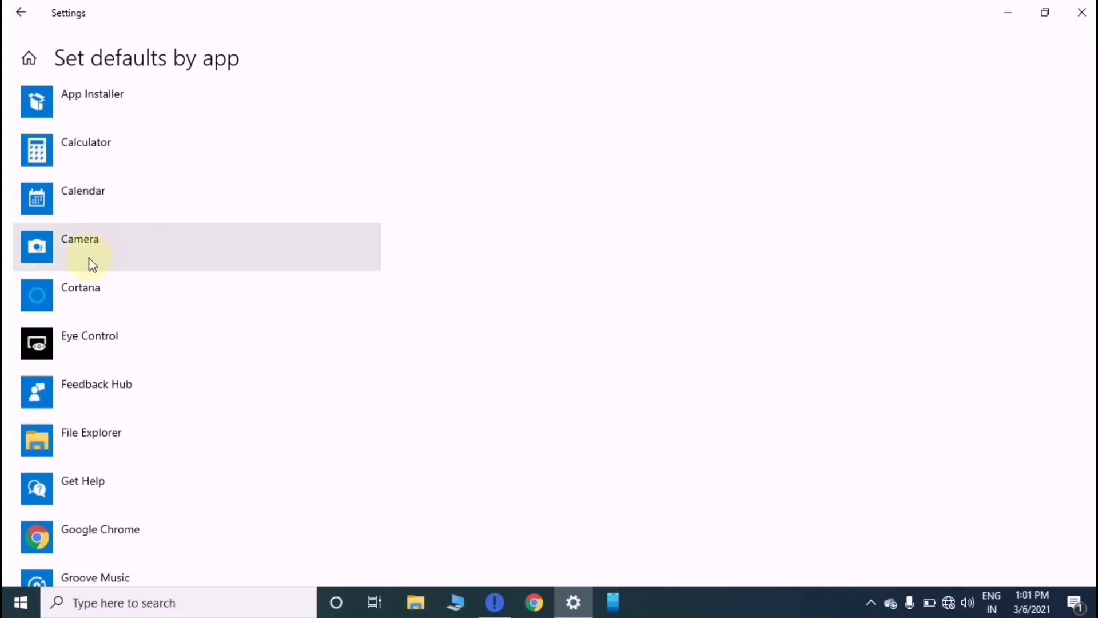
scroll(91, 326, up, 3)
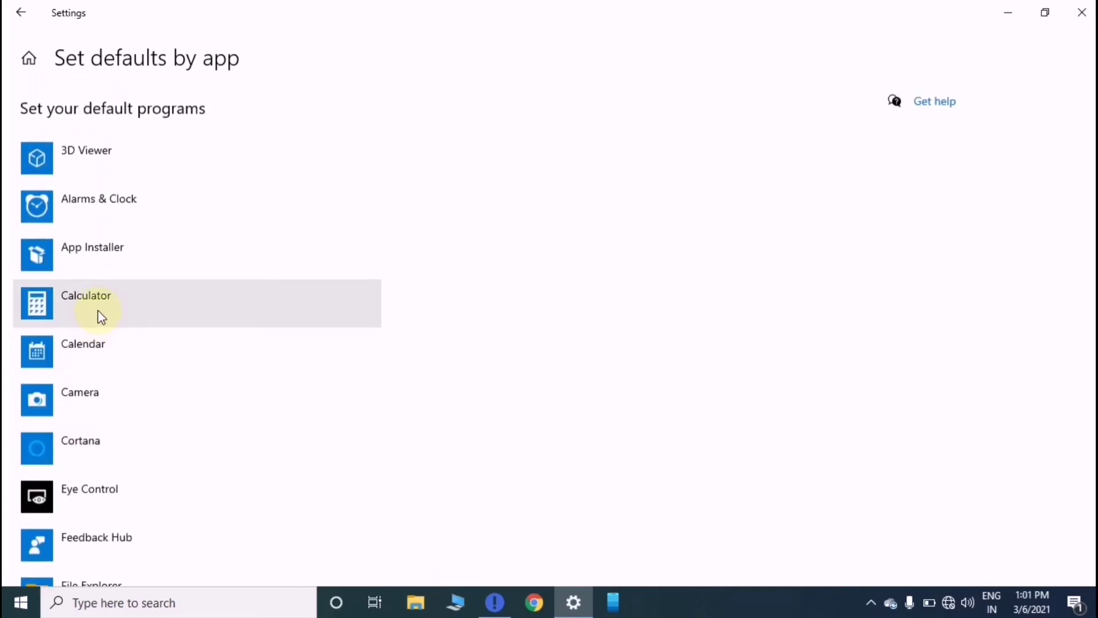
scroll(123, 284, down, 3)
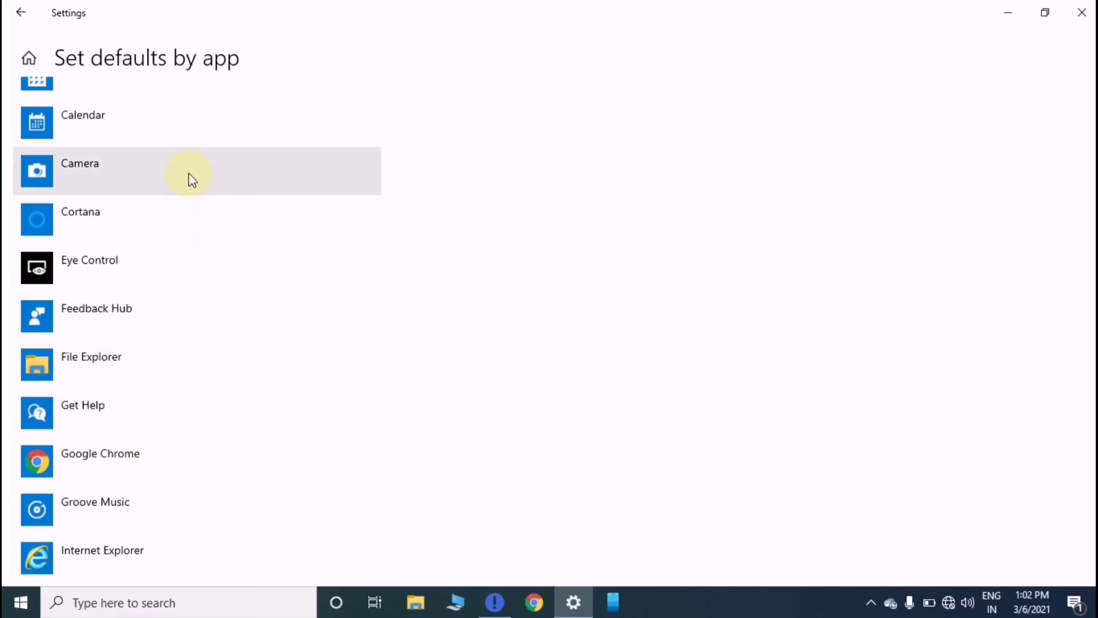
scroll(160, 400, down, 6)
scroll(161, 400, down, 12)
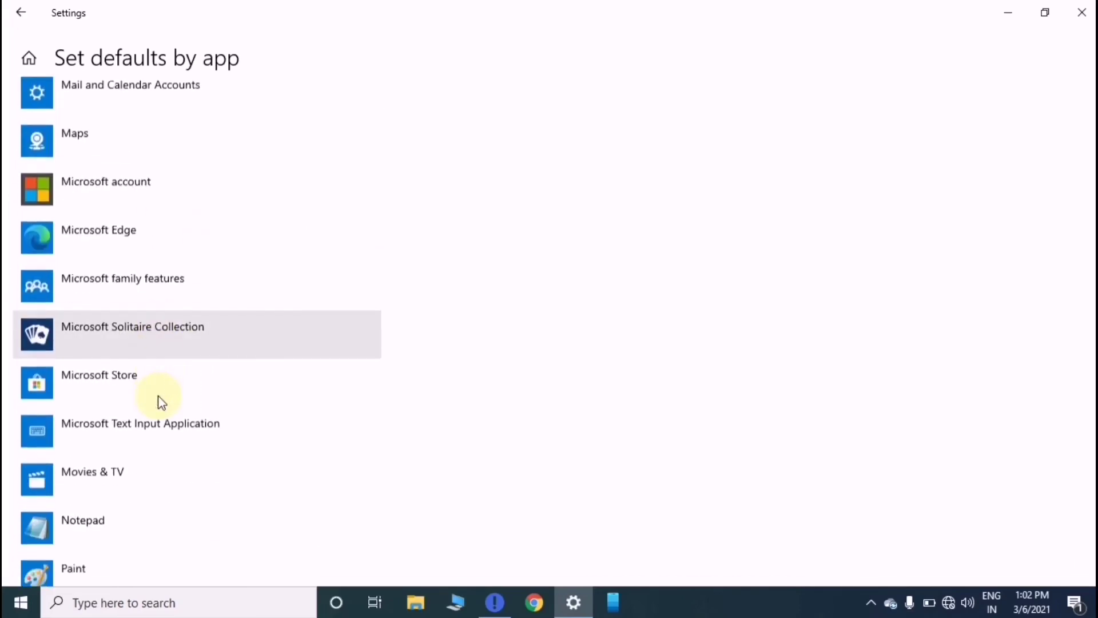
scroll(162, 402, down, 10)
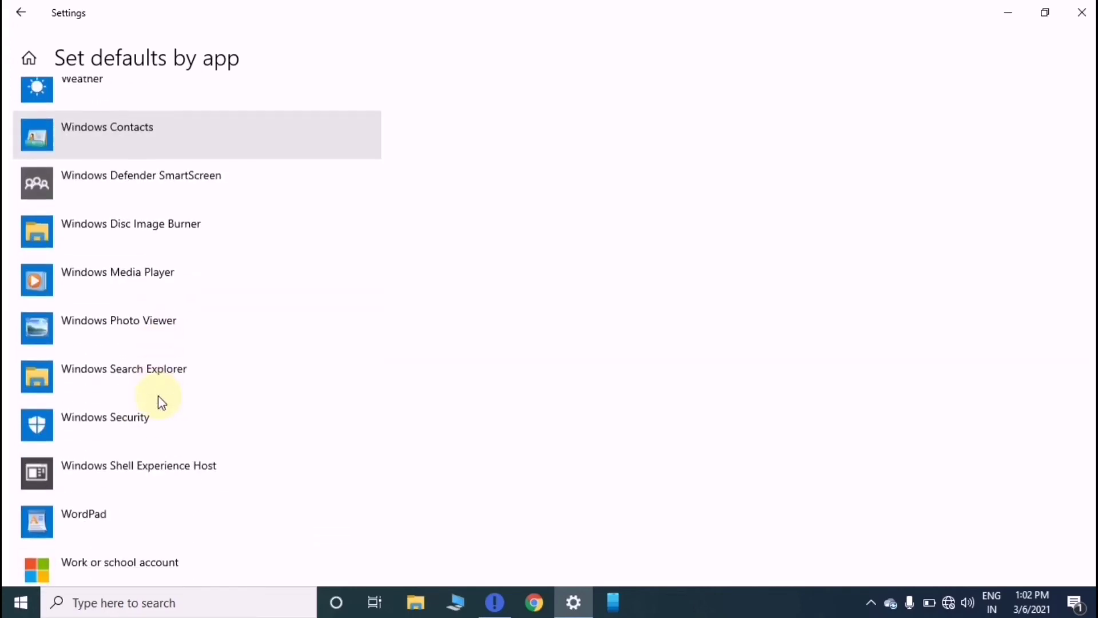
scroll(162, 402, up, 20)
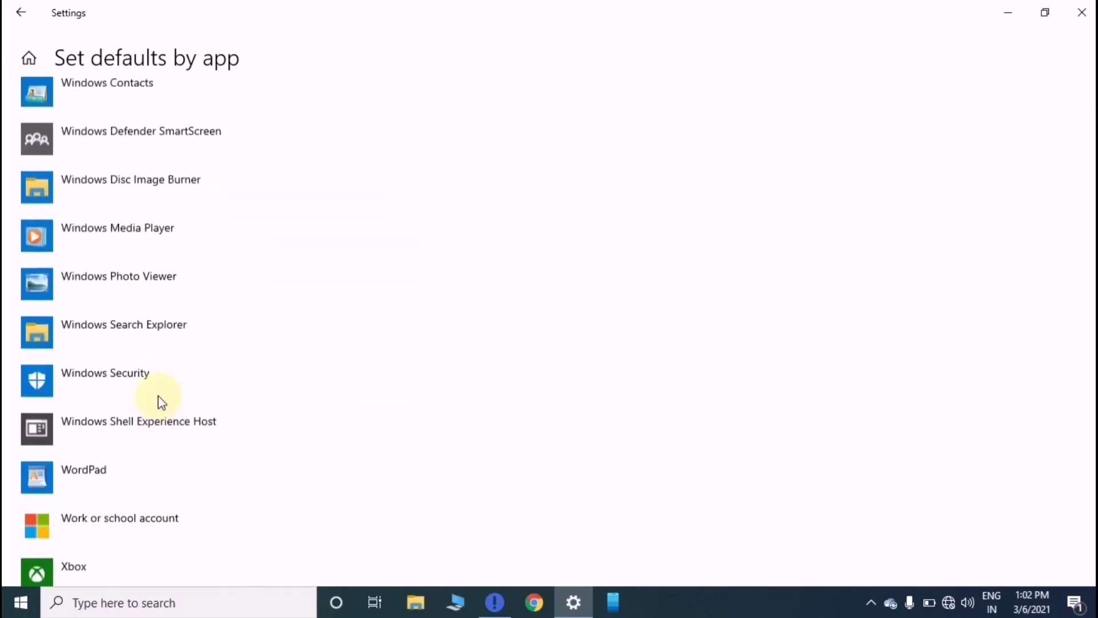
scroll(161, 400, up, 8)
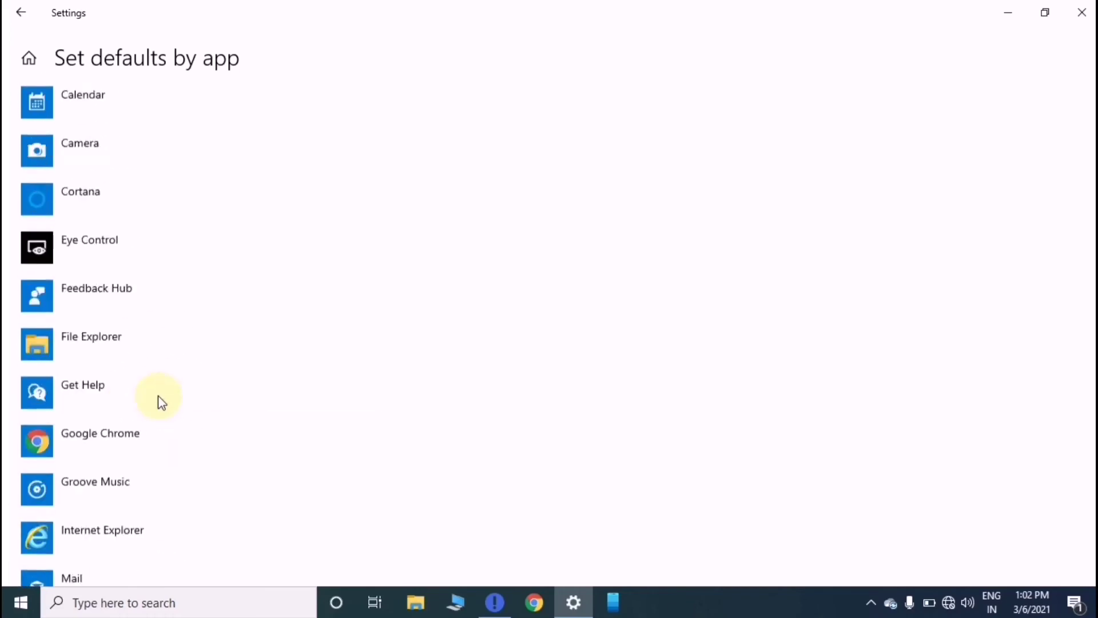
scroll(196, 319, down, 6)
scroll(196, 315, down, 2)
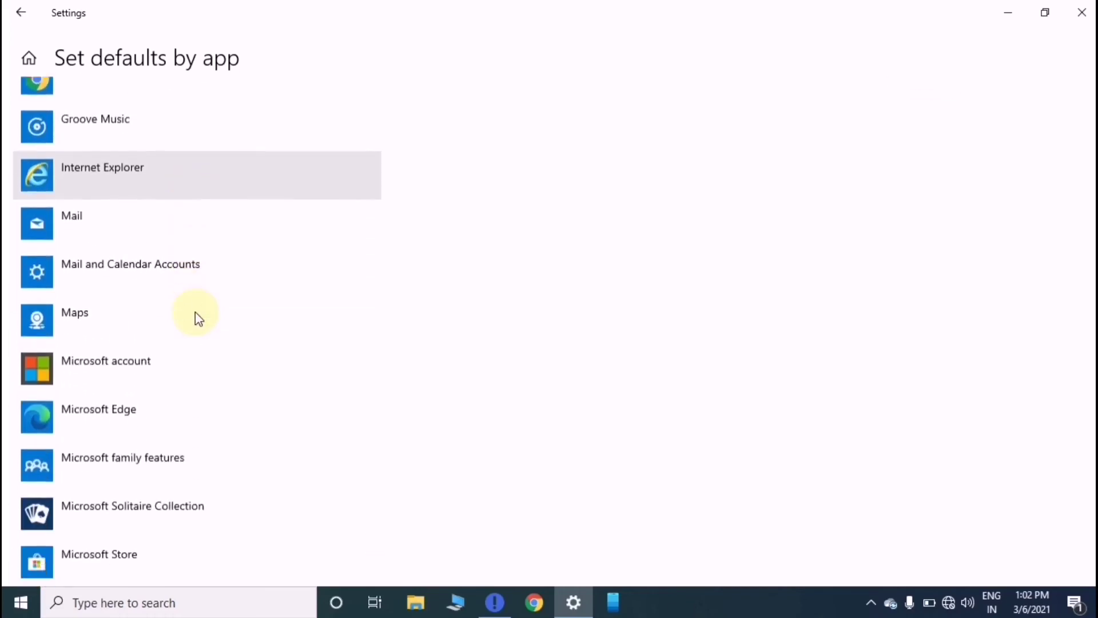
- Finish reviewing the programs under Set defaults by app, then return to the default apps overview and open the recommended browser settings
scroll(196, 315, up, 8)
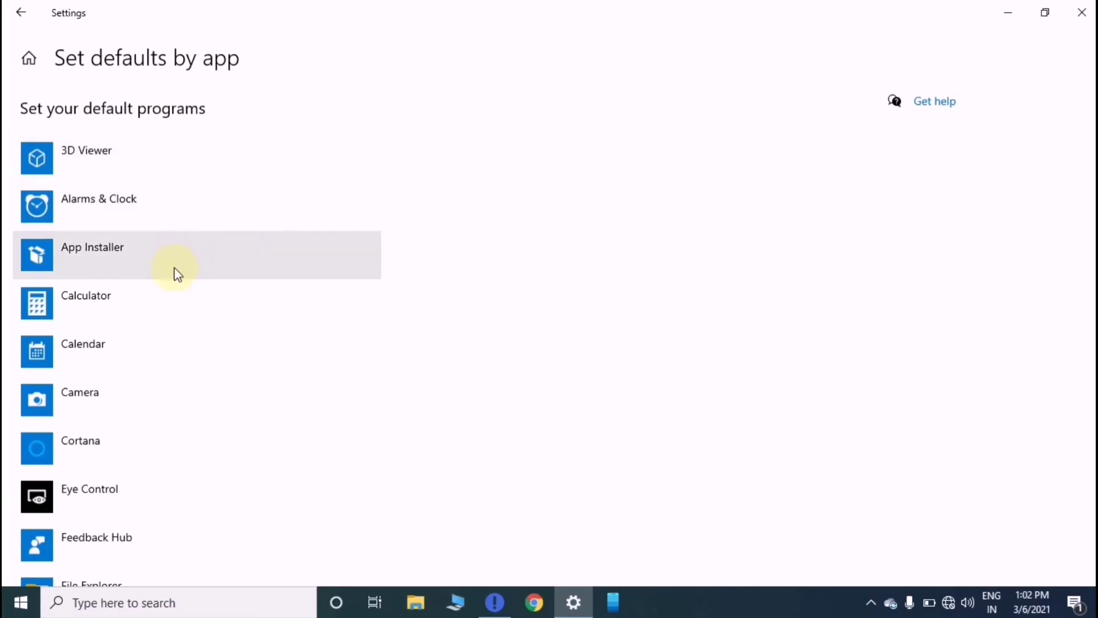
scroll(167, 299, down, 5)
scroll(166, 299, up, 5)
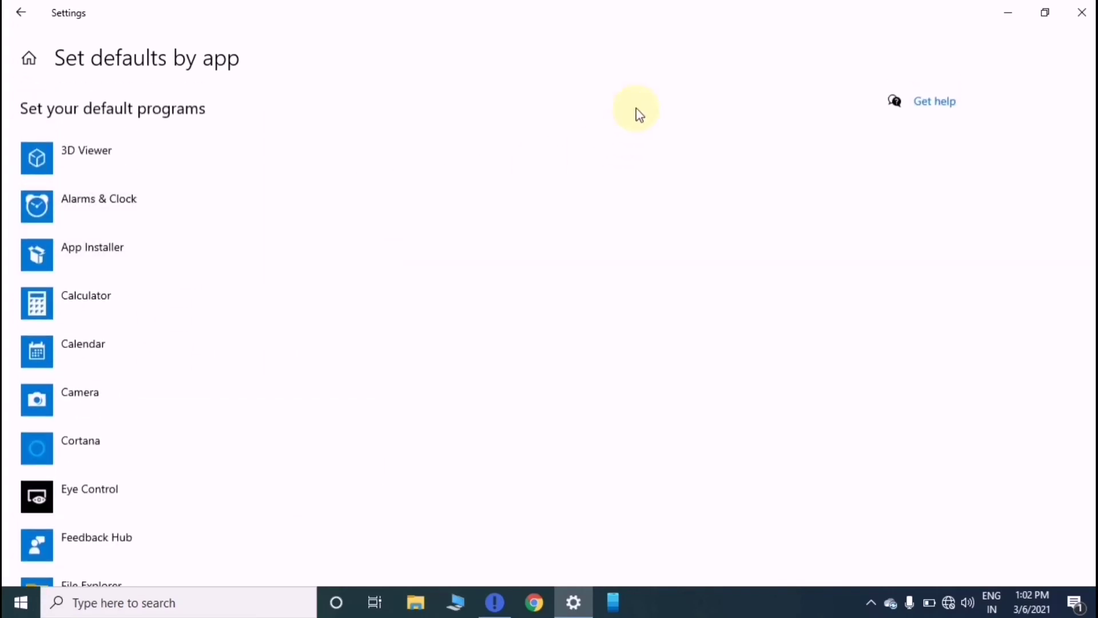
click(20, 12)
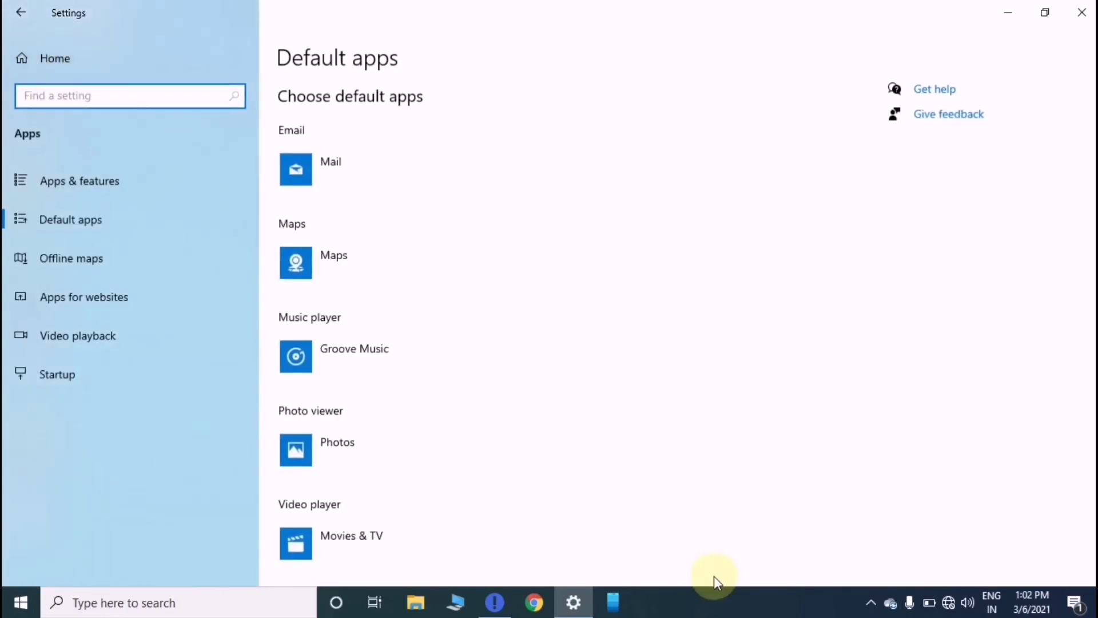
scroll(713, 575, down, 5)
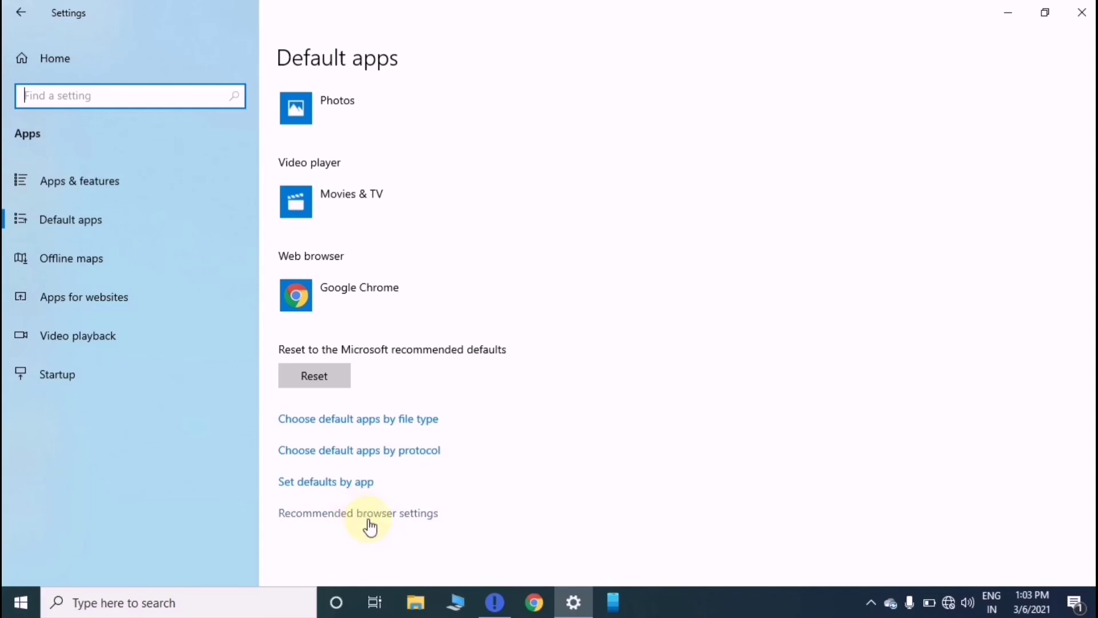
click(368, 518)
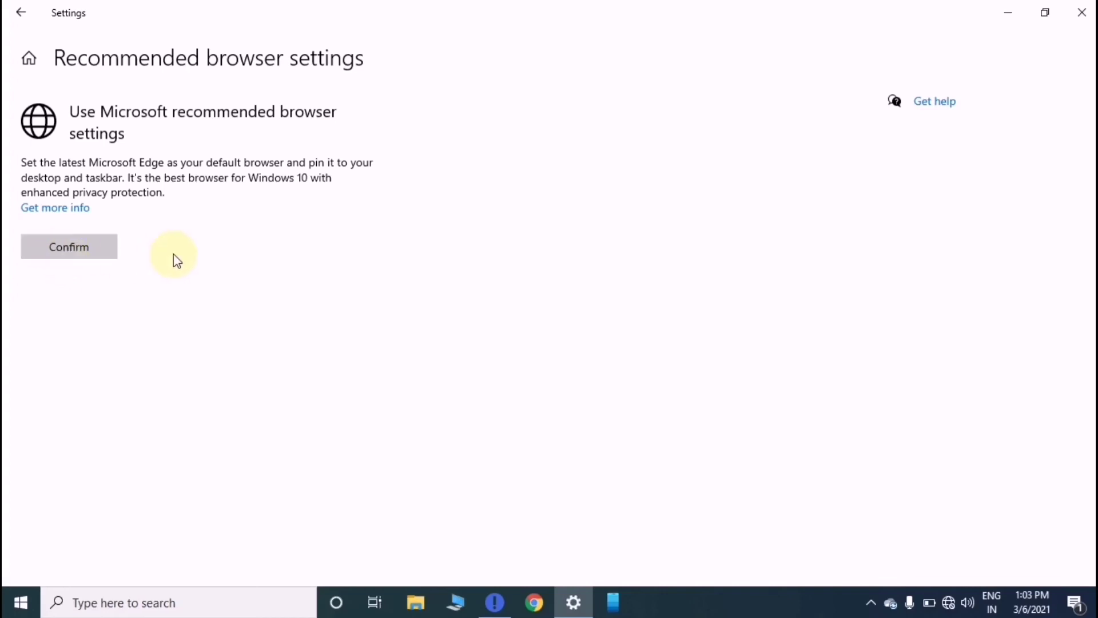
- Return to the default apps overview and review the default app categories, the reset option and the links to further default settings
click(29, 16)
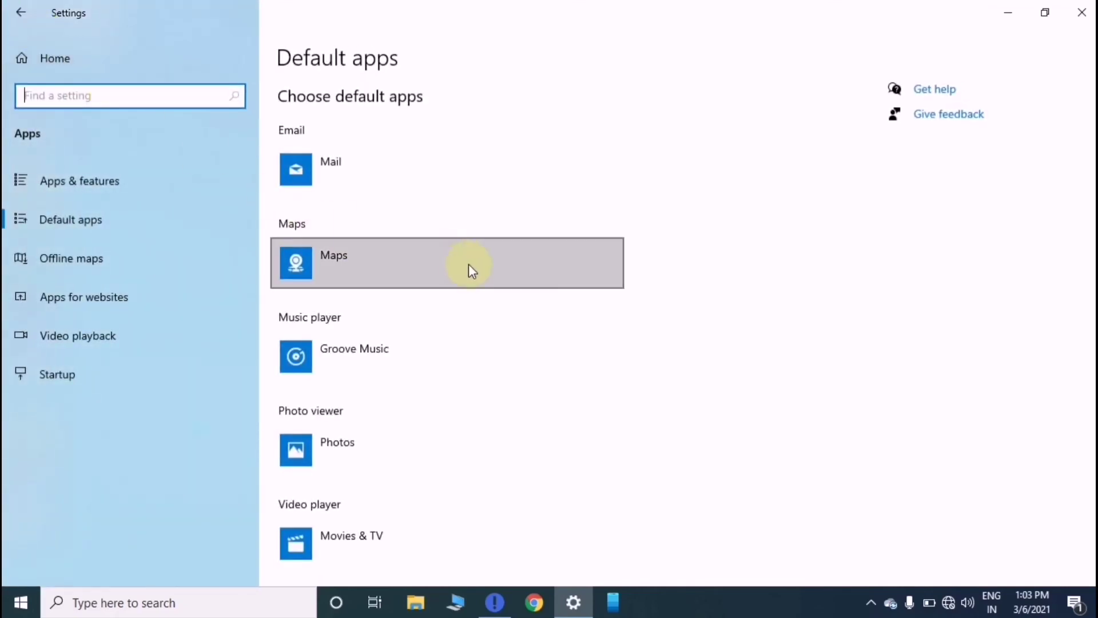
scroll(469, 266, down, 4)
scroll(470, 266, down, 2)
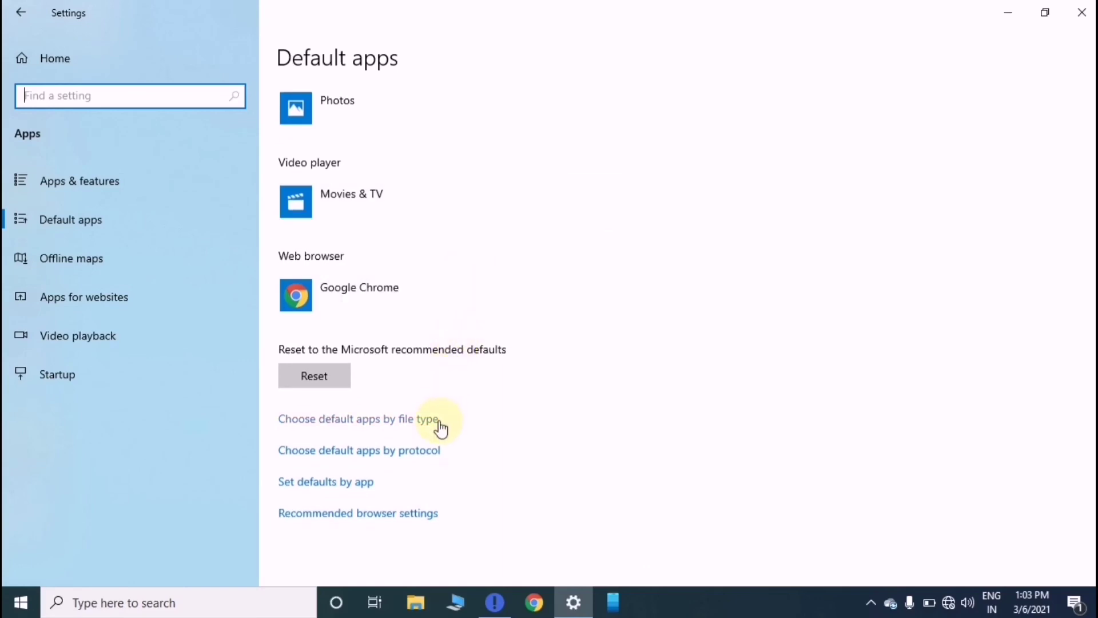
scroll(439, 423, up, 6)
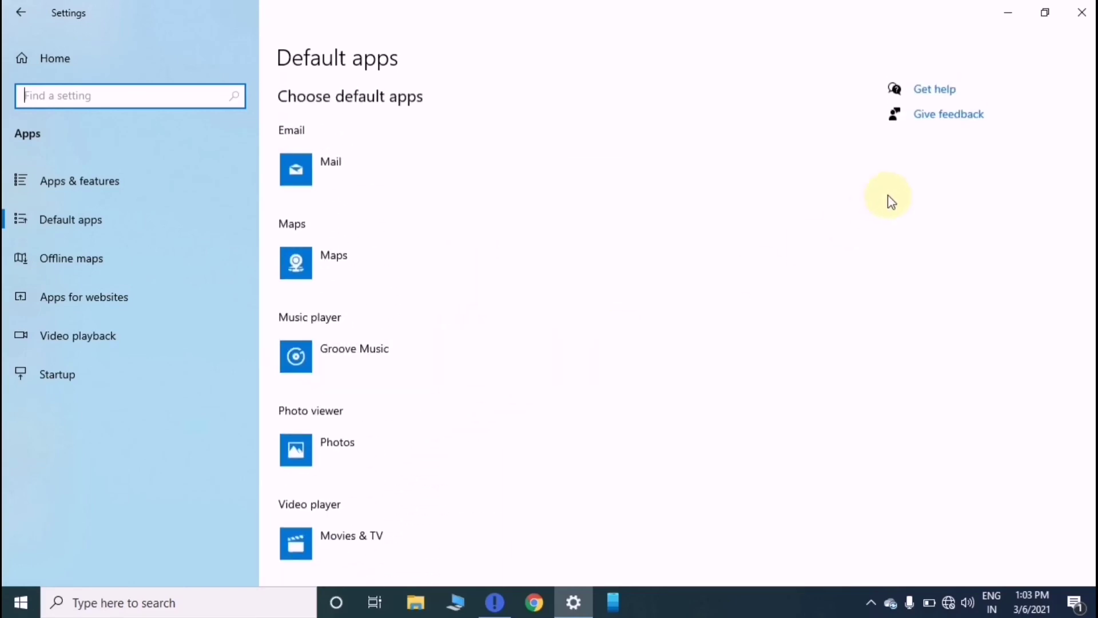
scroll(894, 198, down, 5)
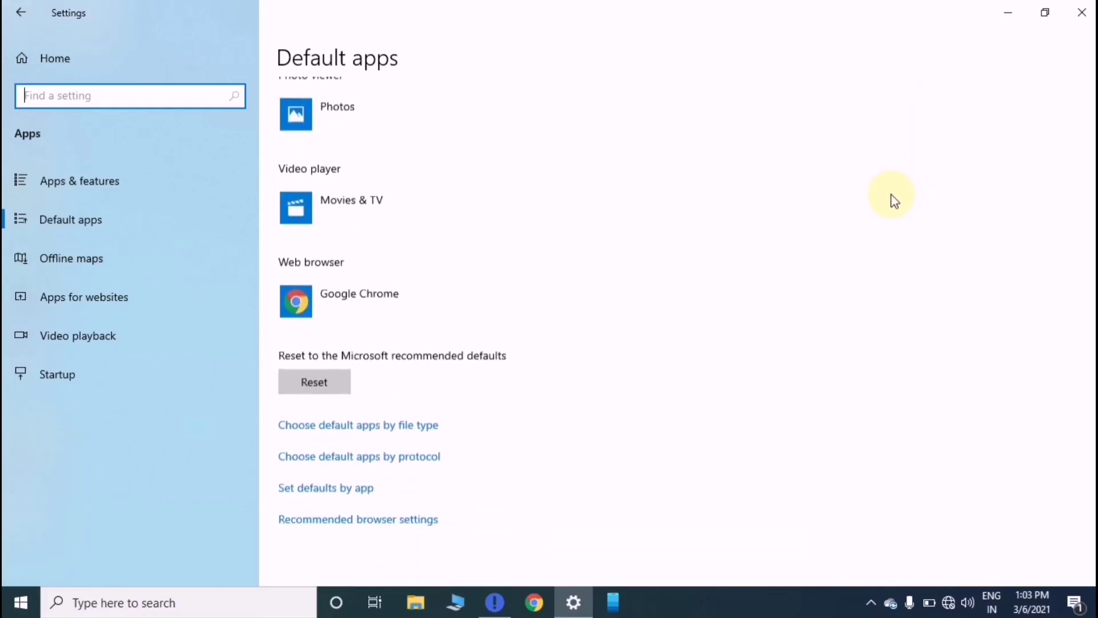
scroll(534, 362, up, 4)
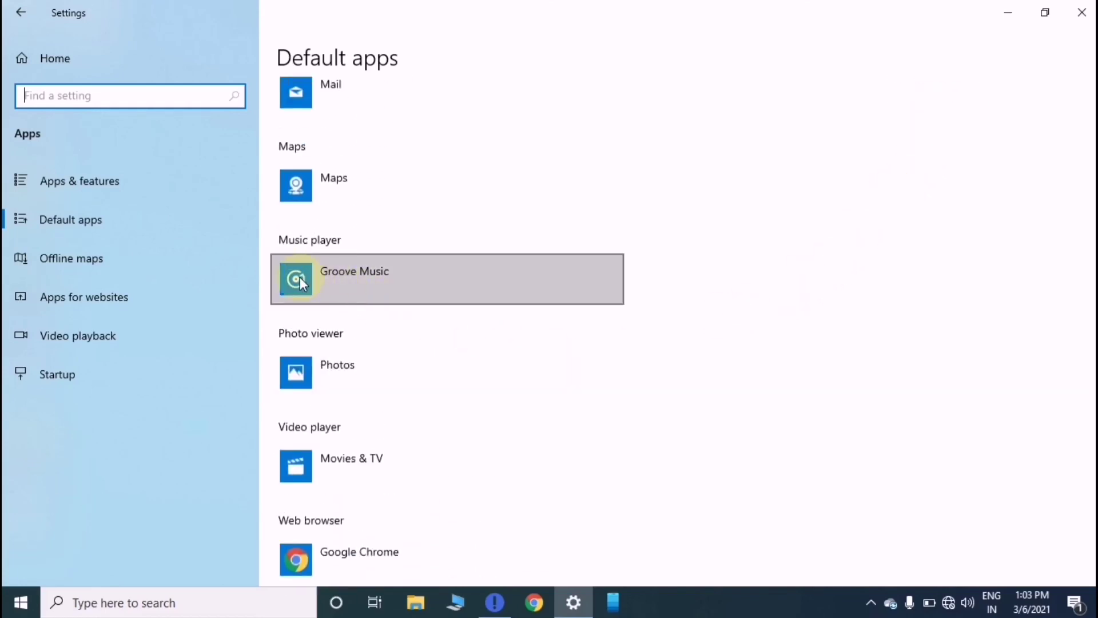
scroll(300, 277, up, 1)
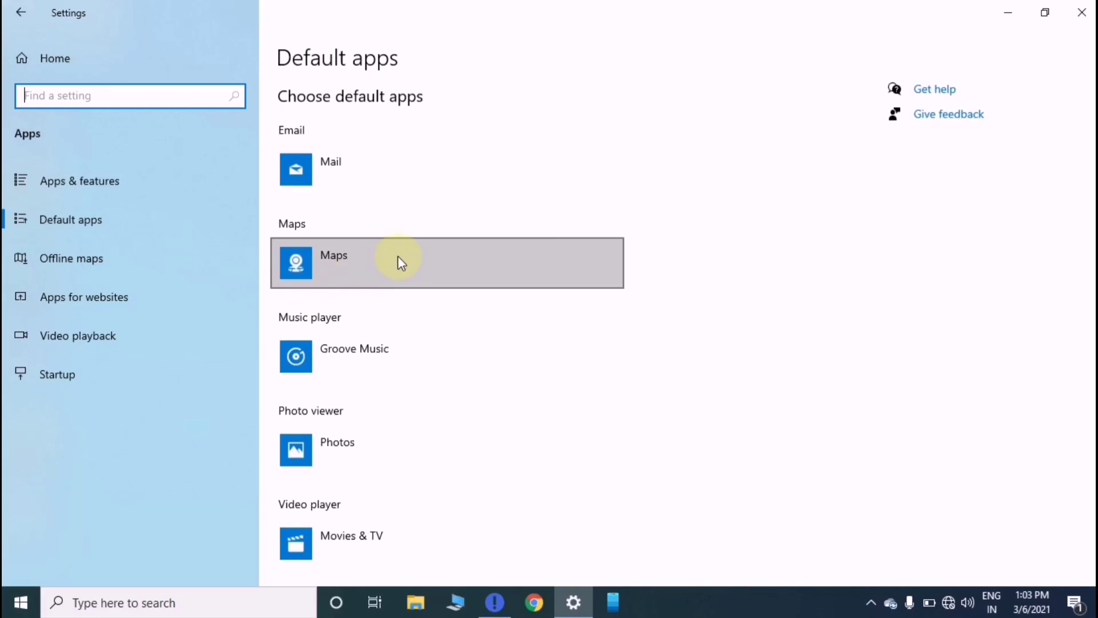
scroll(397, 259, down, 5)
scroll(399, 260, up, 5)
scroll(399, 270, down, 5)
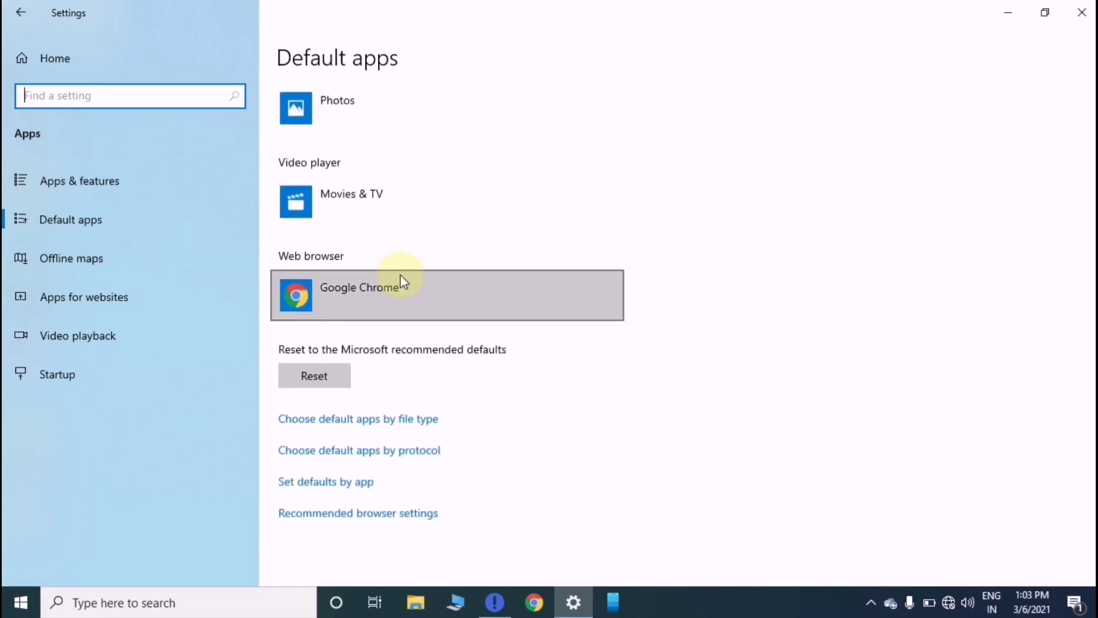
scroll(403, 281, up, 5)
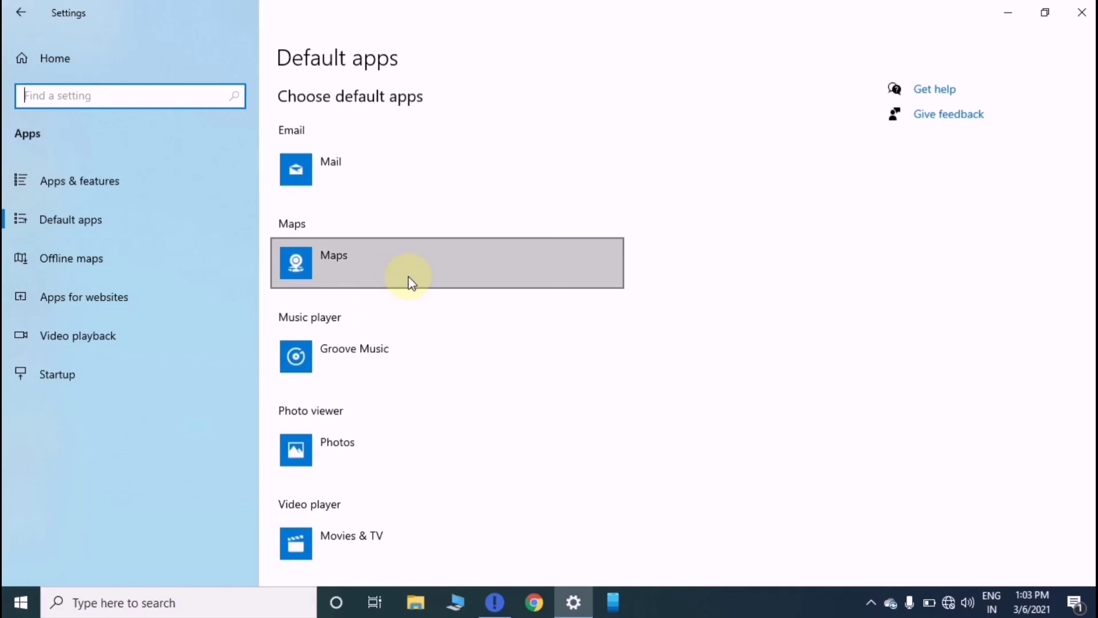